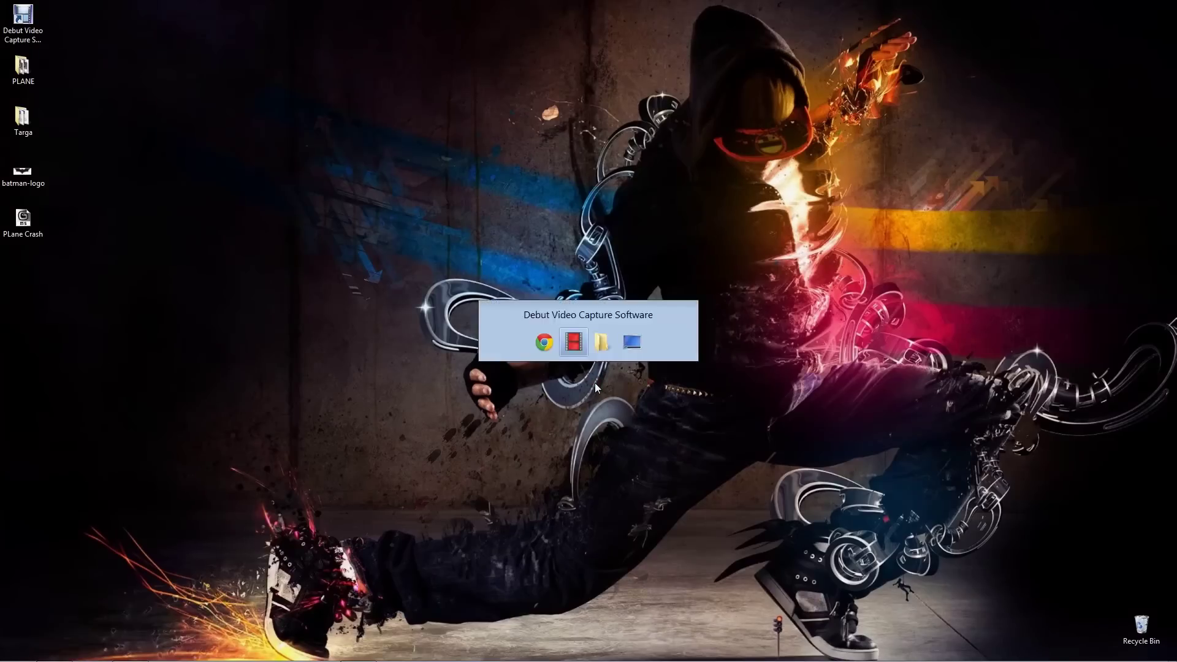
Switch from 3ds Max to After Effects to set up a composition with batman-logo.gif
key(Tab)
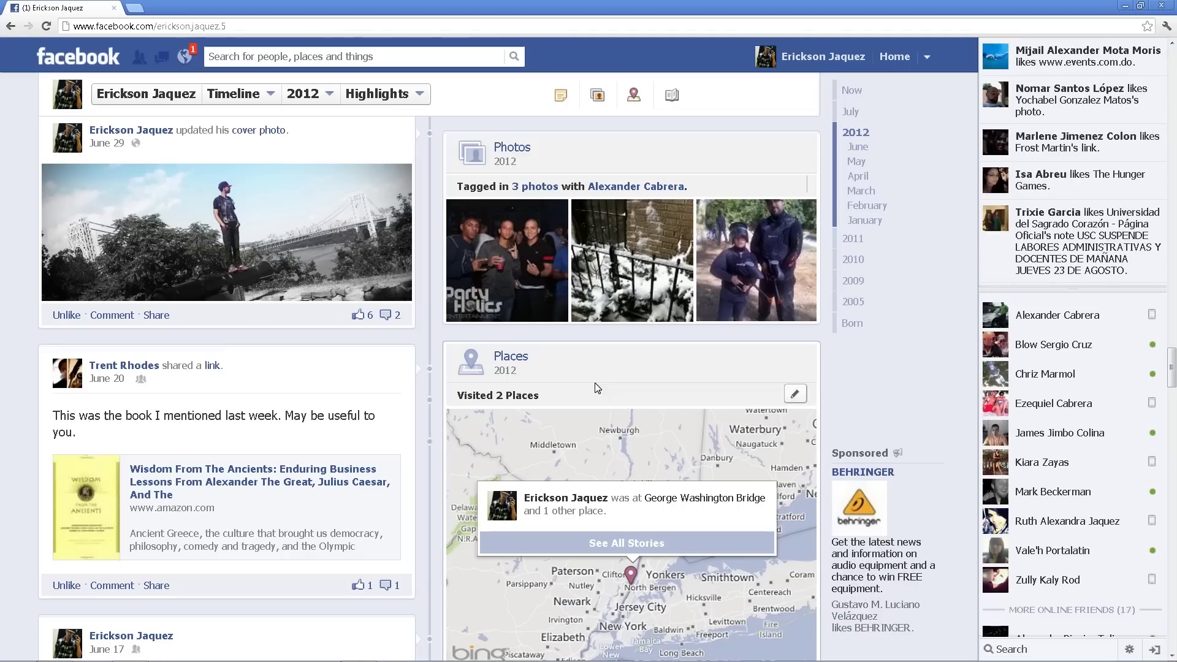
key(ctrl+n)
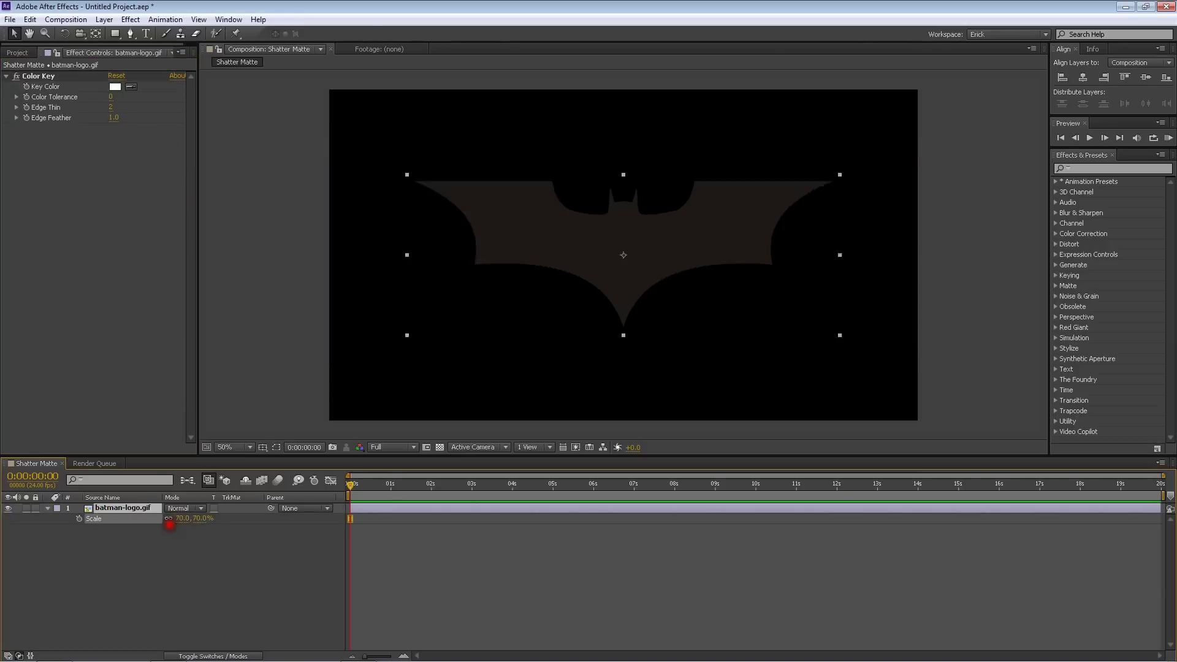
Pre-compose the logo as Bat_Matte and add Fractal Noise at Scale 79
right_click(160, 525)
click(172, 412)
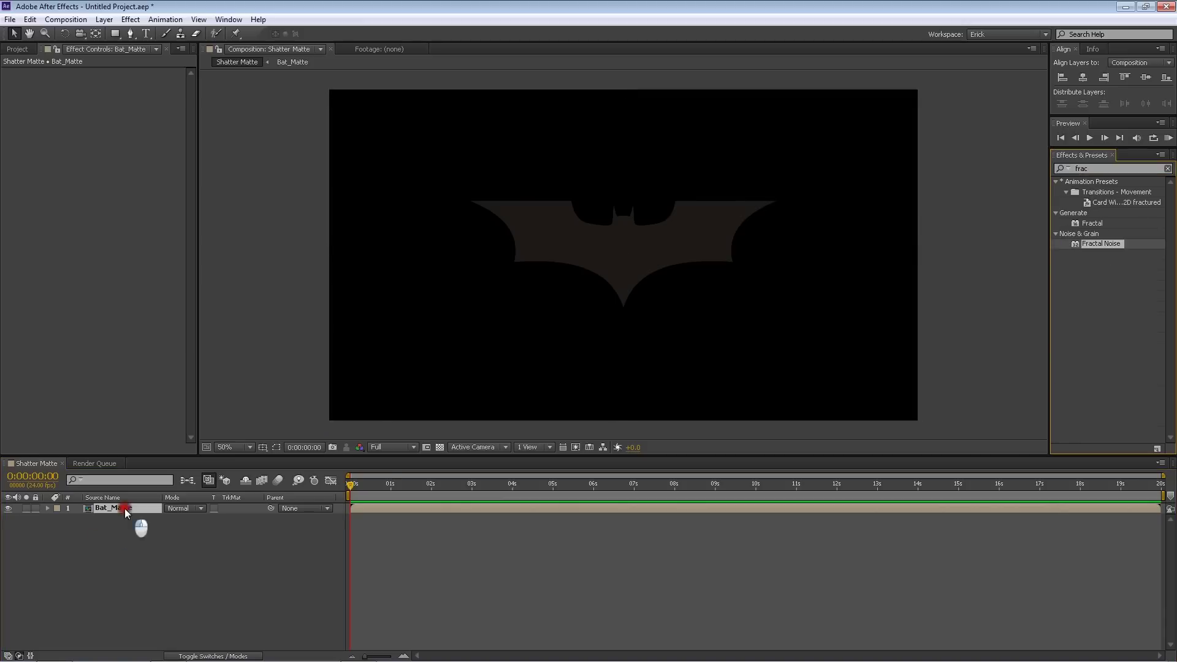
drag(1092, 192, 439, 392)
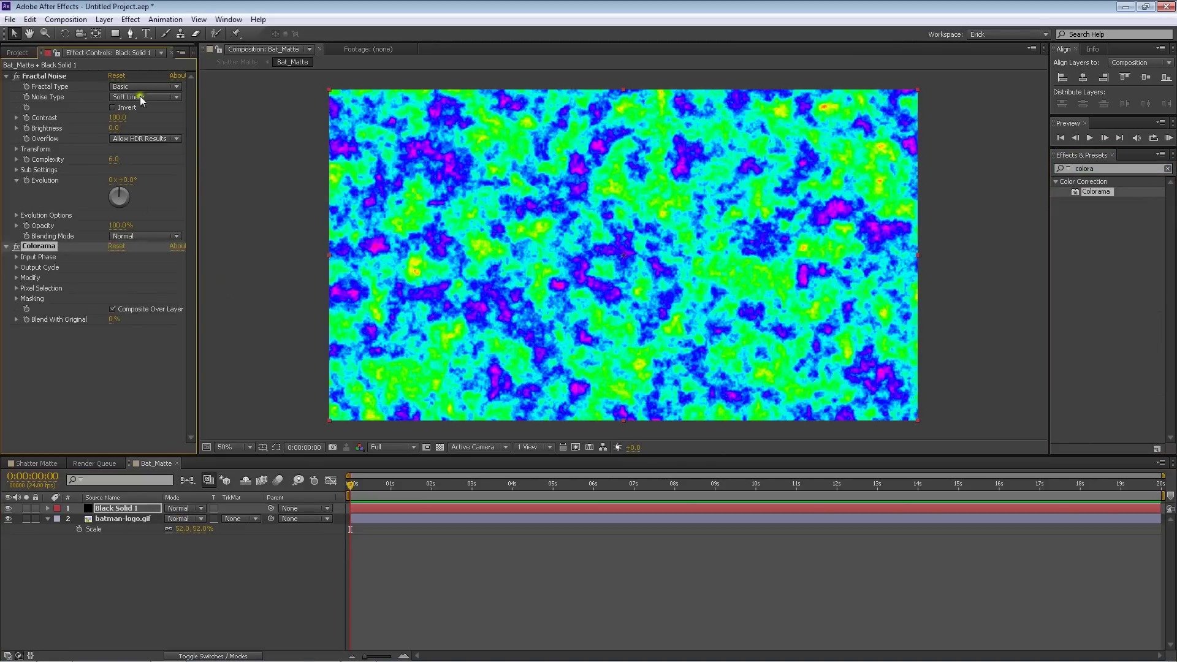
click(17, 149)
click(27, 180)
drag(115, 180, 106, 188)
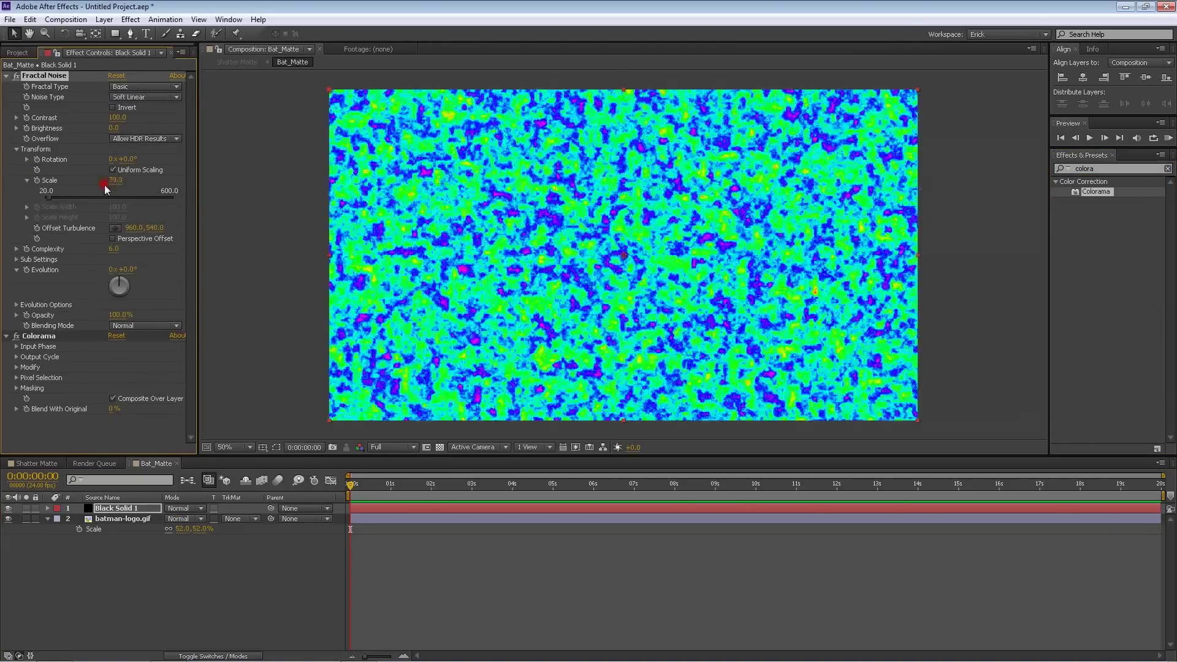
click(16, 149)
Add a black marker to the Colorama output cycle and adjust its share
click(17, 267)
scroll(105, 306, down, 2)
drag(145, 322, 105, 332)
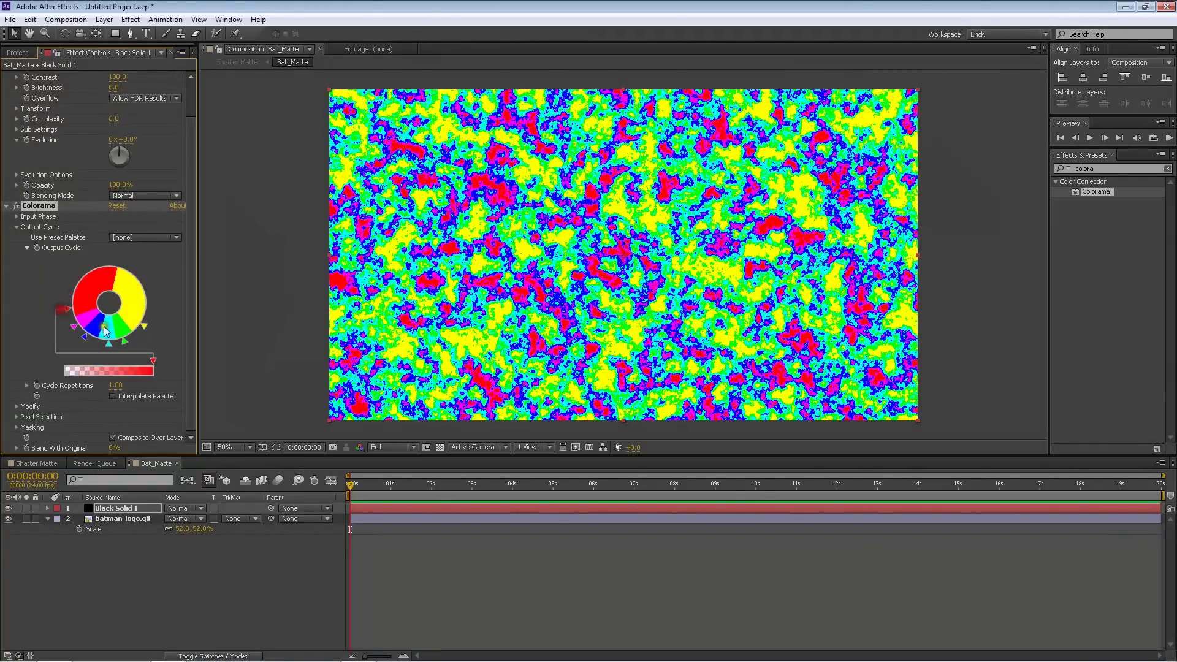
drag(69, 320, 67, 300)
double_click(149, 300)
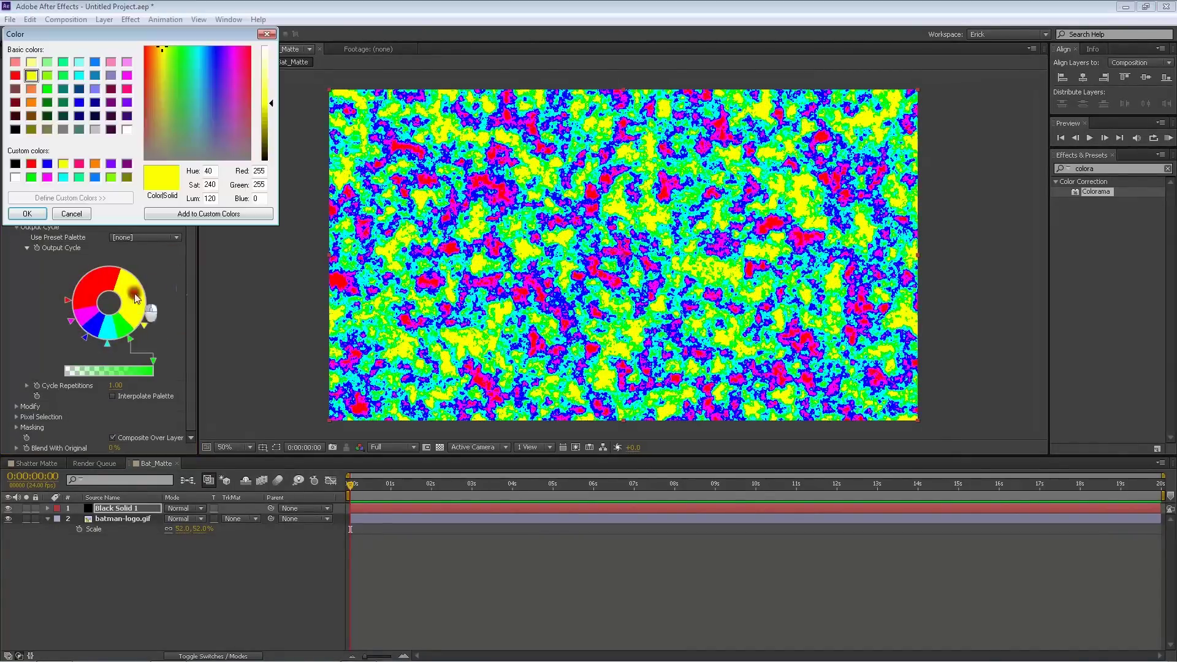
drag(267, 92, 267, 157)
click(31, 207)
drag(125, 340, 133, 339)
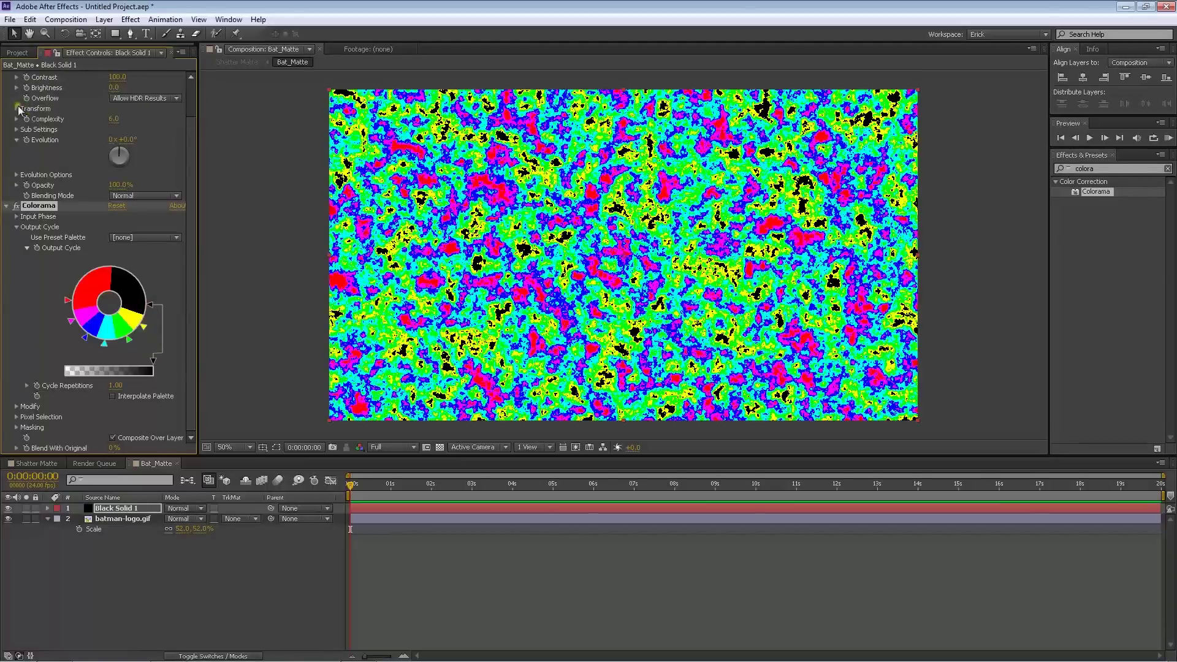
Hide the noise solid and set the Alpha Matte so noise fills only the bat
click(240, 518)
click(245, 533)
click(235, 518)
click(252, 530)
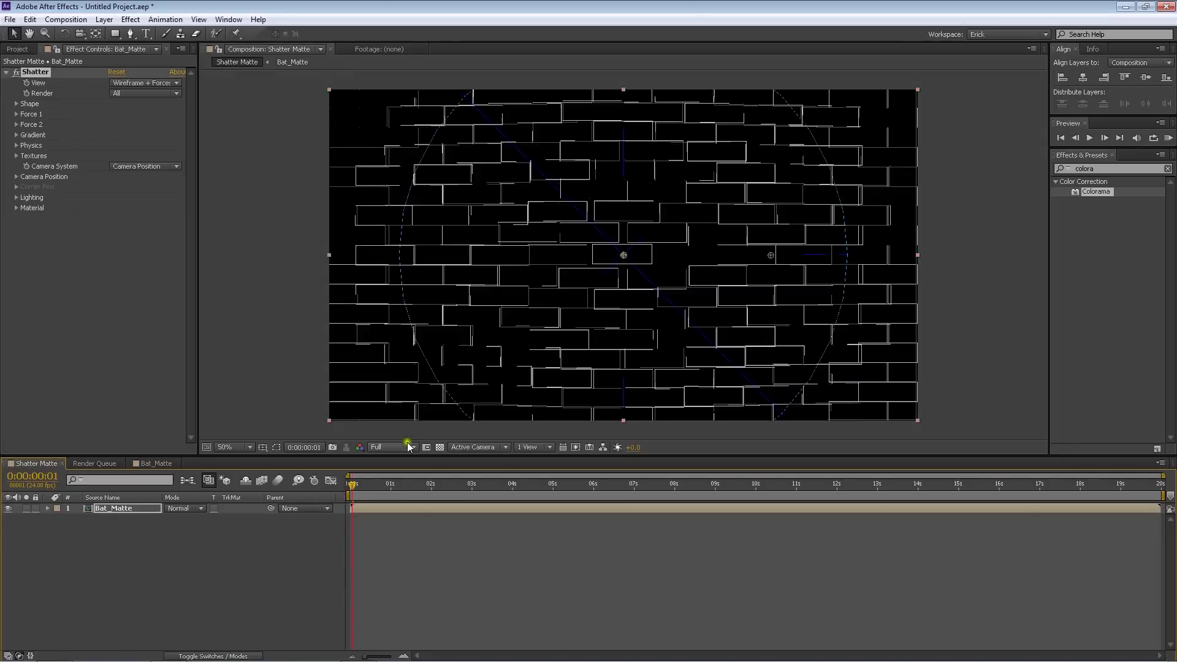
Set Shatter Pattern to Custom with the Bat_Matte map and Extrusion Depth 0
click(16, 103)
click(144, 114)
click(170, 159)
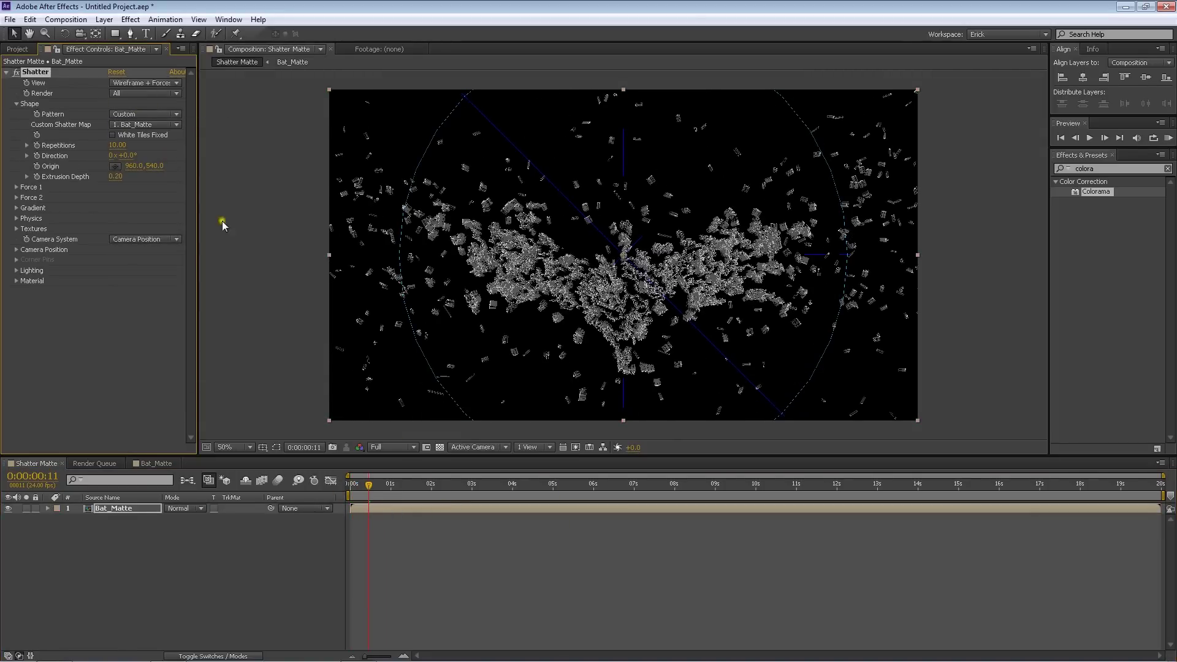
drag(116, 176, 17, 192)
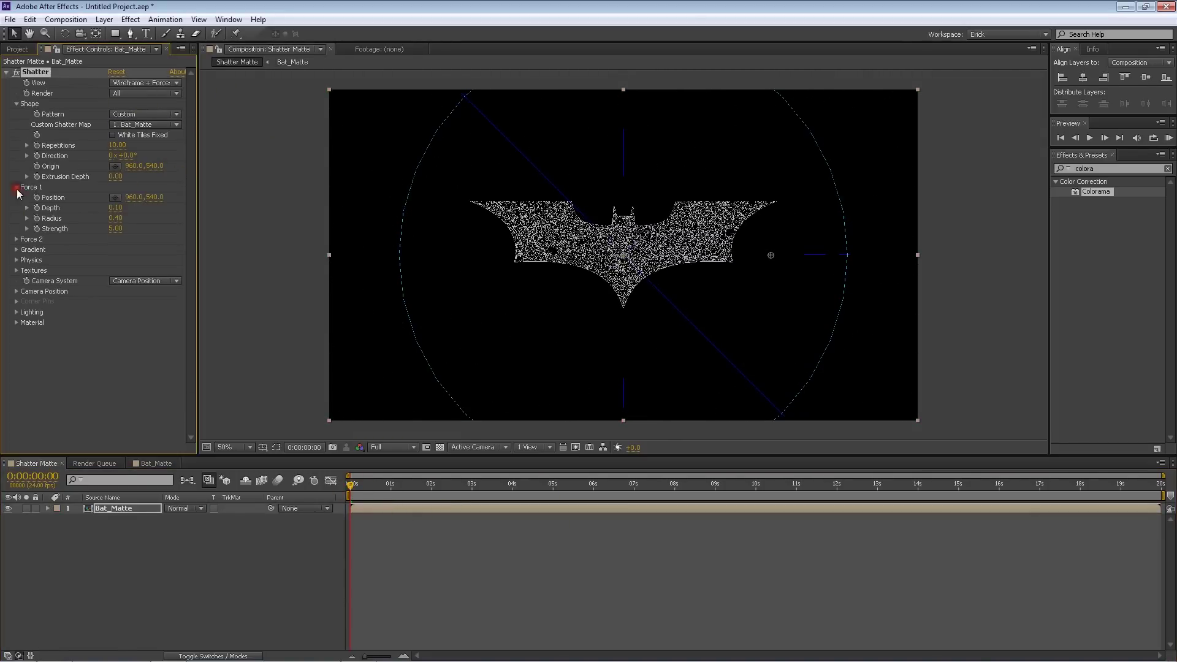
click(323, 358)
key(space)
key(space)
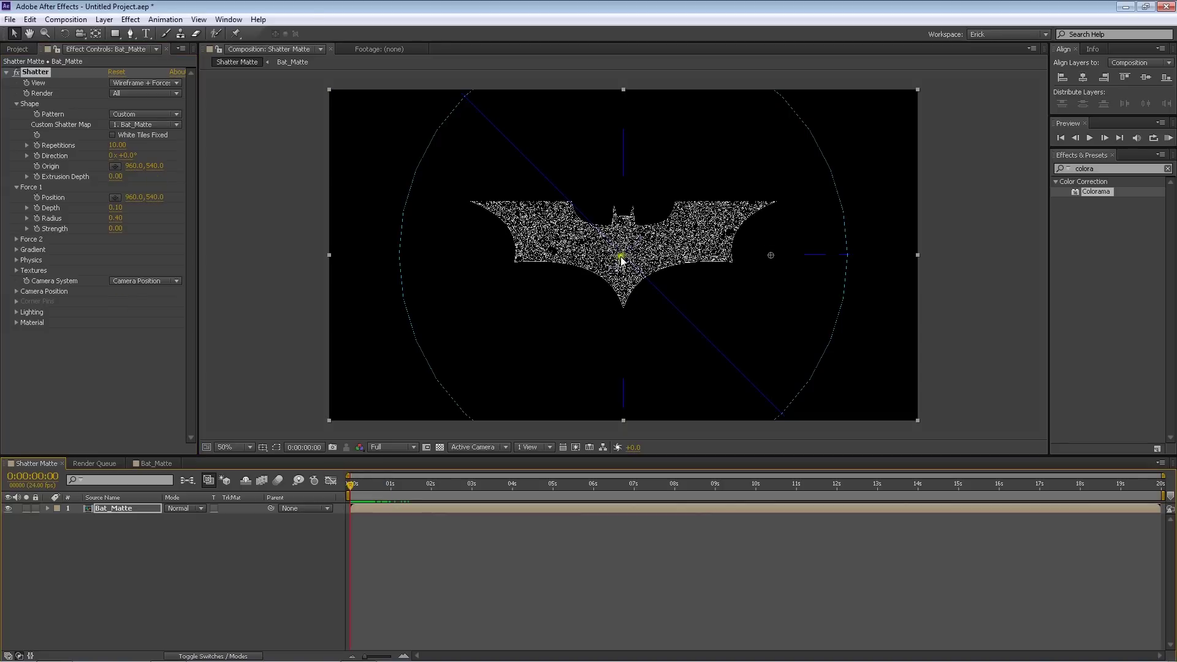
Place Force 1 on the left wing with a radius around 0.15, trying gravity inclination values
drag(106, 218, 92, 218)
mouse_move(623, 255)
mouse_down()
mouse_move(440, 254)
mouse_move(774, 234)
mouse_move(465, 222)
mouse_up()
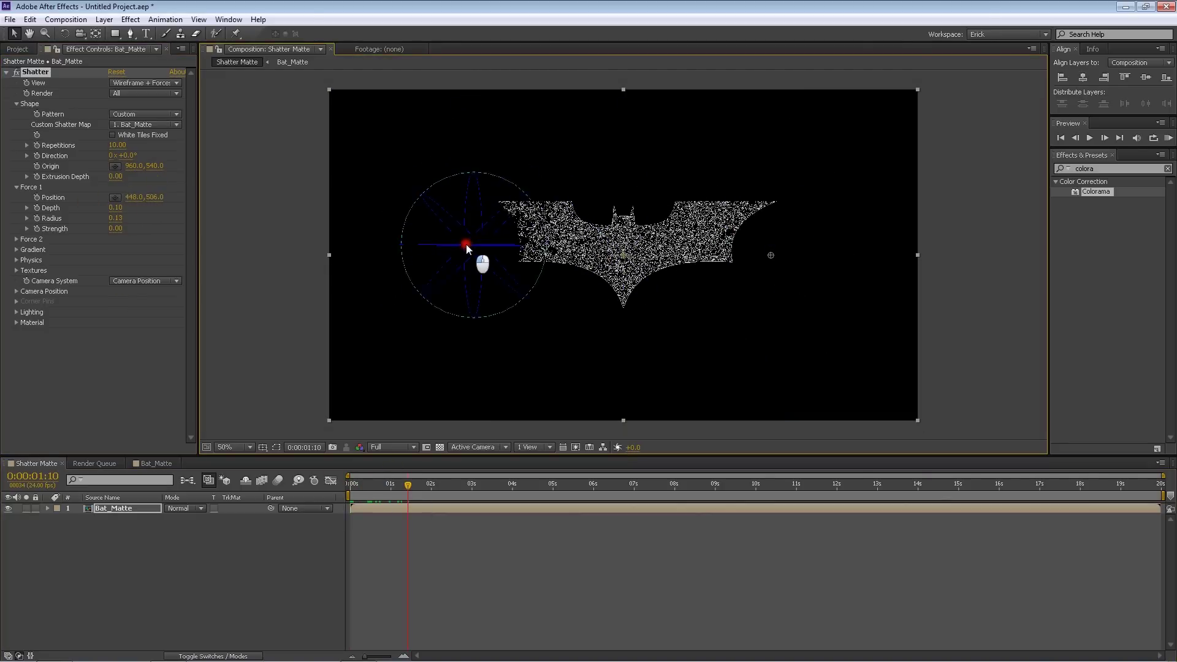
drag(115, 217, 121, 218)
click(17, 104)
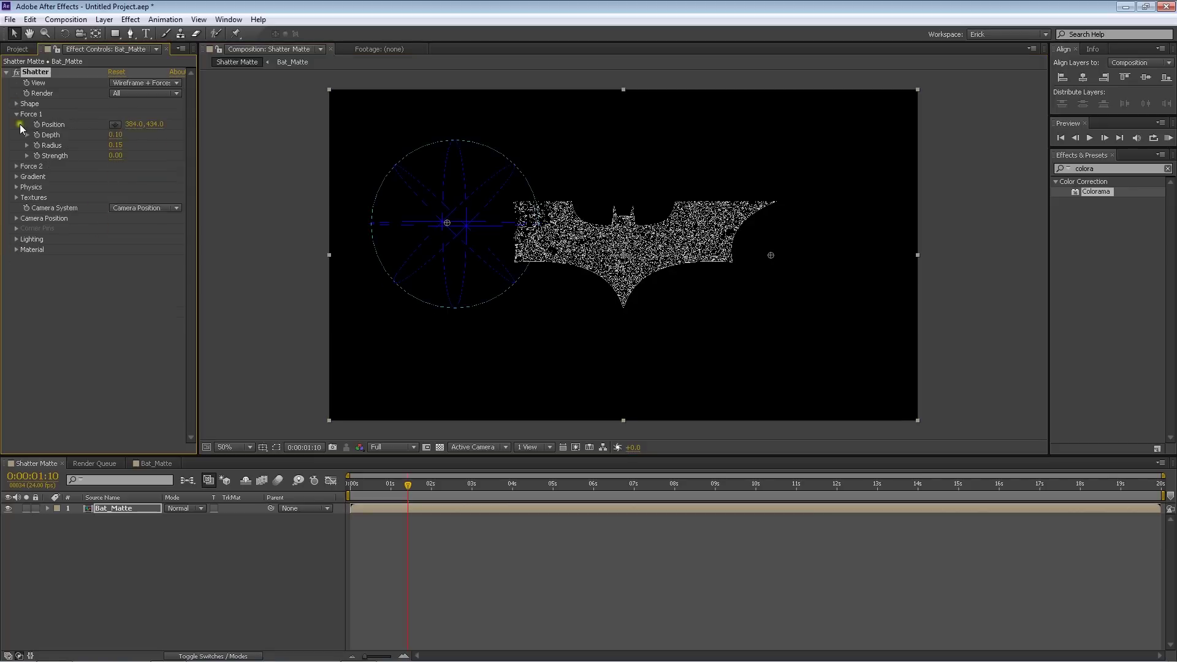
drag(164, 274, 177, 274)
drag(410, 490, 388, 484)
mouse_move(447, 223)
mouse_down()
mouse_move(422, 232)
mouse_move(439, 282)
mouse_up()
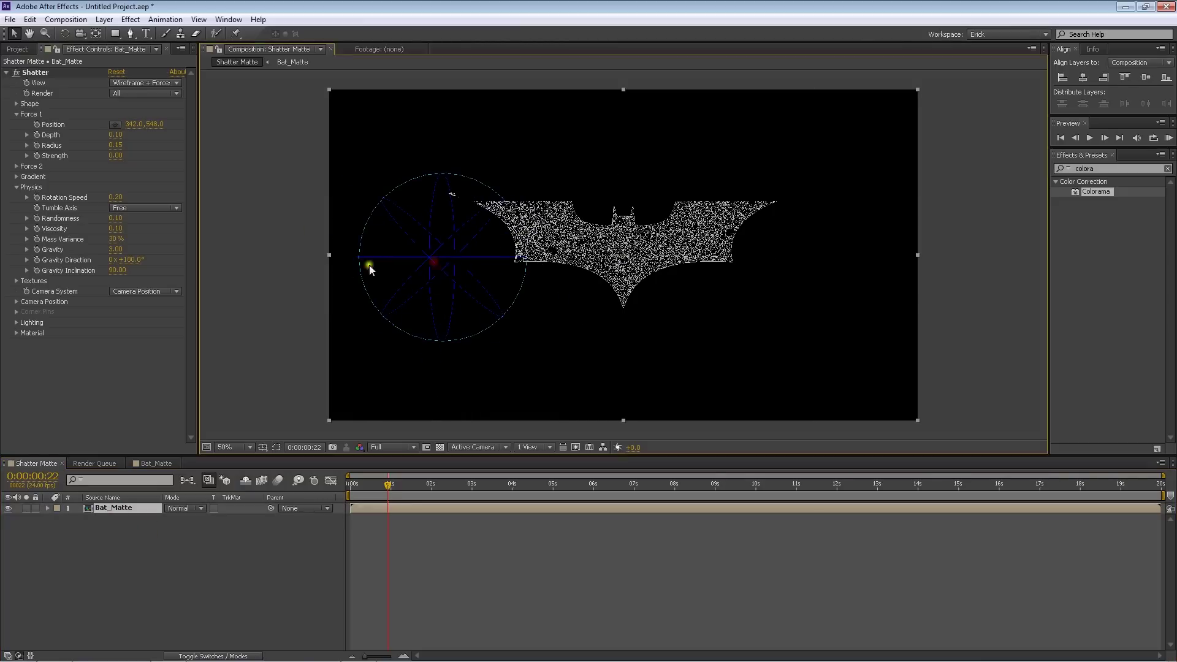
drag(116, 144, 129, 145)
drag(433, 258, 452, 245)
mouse_move(116, 269)
mouse_down()
mouse_move(105, 270)
mouse_move(160, 258)
mouse_up()
key(ctrl+z)
key(ctrl+z)
key(ctrl+z)
key(ctrl+z)
key(ctrl+z)
Set gravity inclination and direction to 0 and raise the Force 1 sphere
drag(406, 484, 375, 484)
drag(464, 279, 452, 276)
click(117, 270)
drag(435, 220, 437, 201)
click(130, 260)
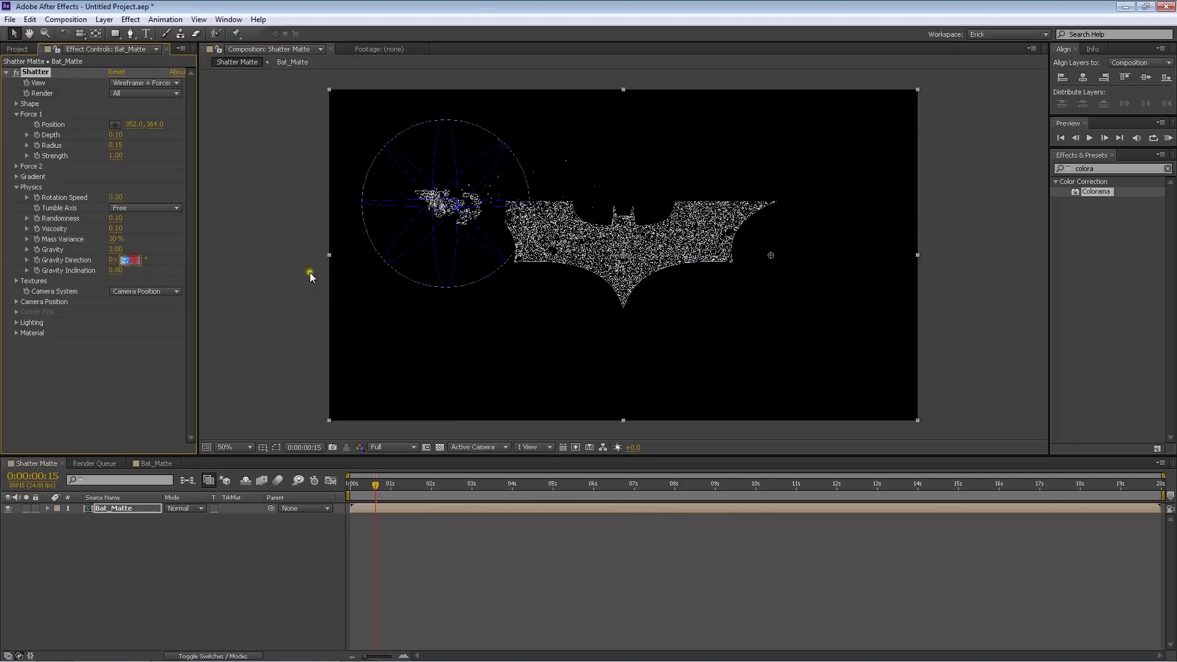
text(0x+280.0°)
click(17, 166)
Move Force 1 onto the left wing tip and preview, keeping the original radius
drag(469, 245, 441, 239)
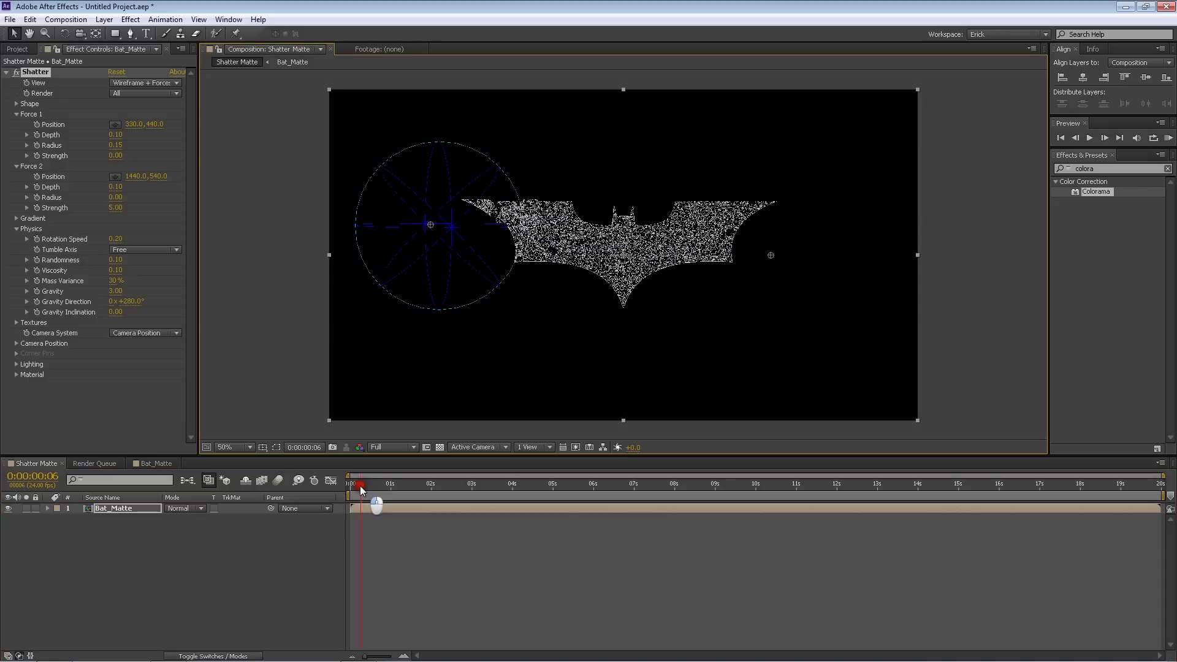
key(Page_Up)
drag(441, 239, 393, 259)
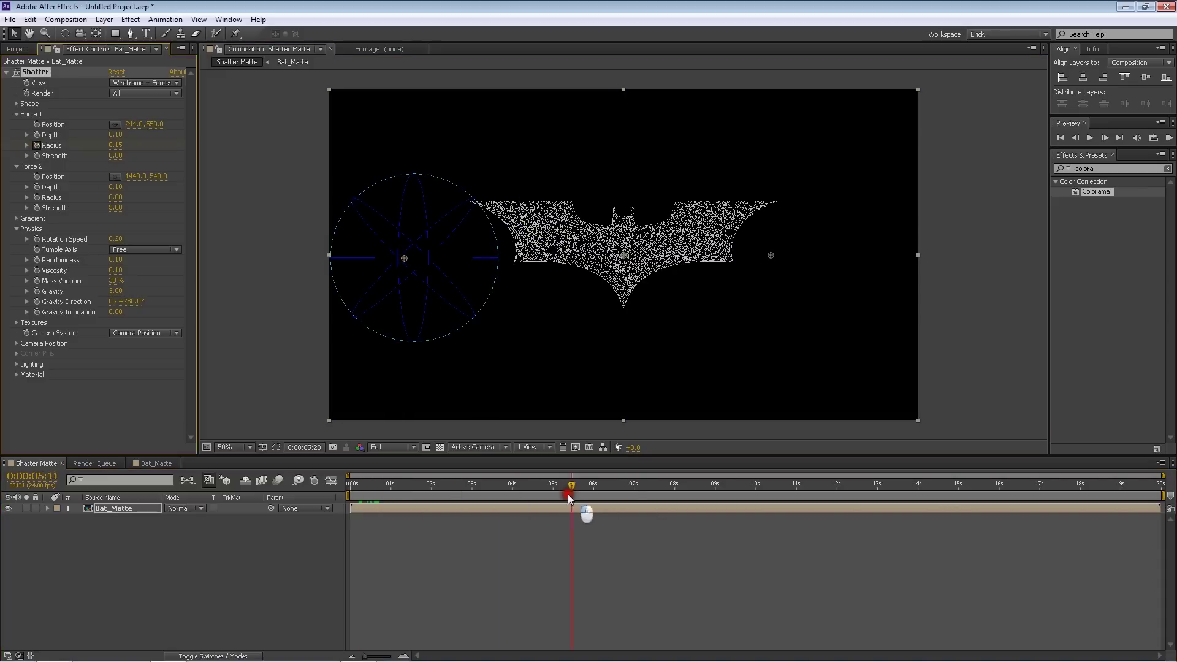
drag(132, 155, 259, 168)
key(space)
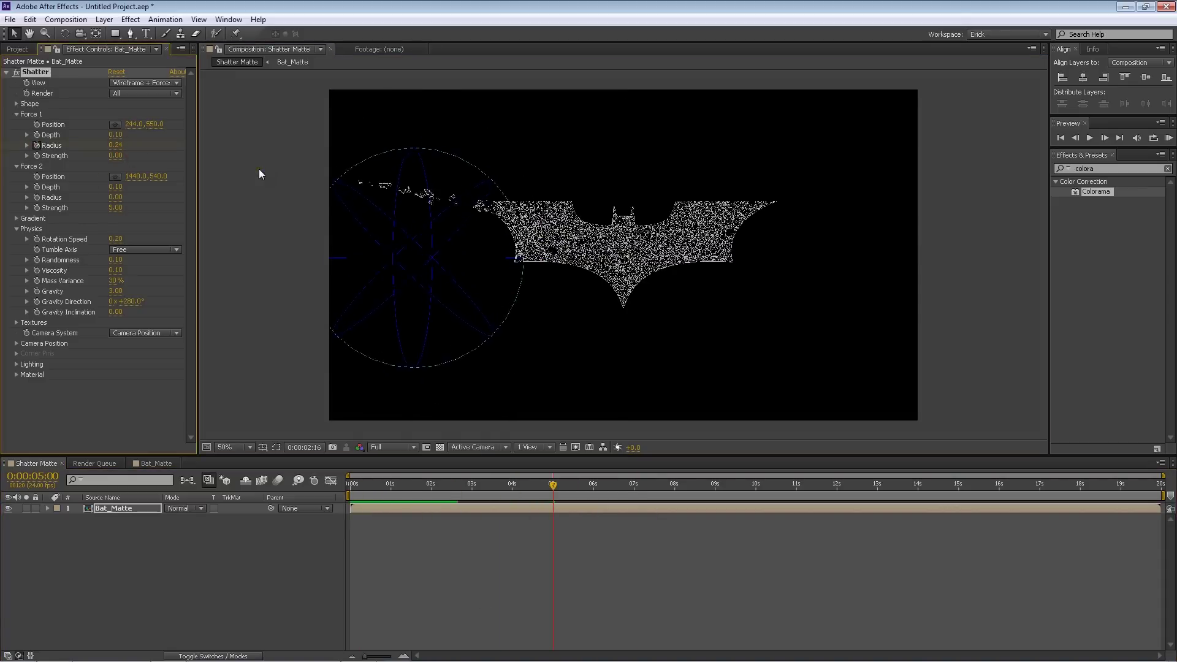
key(ctrl+z)
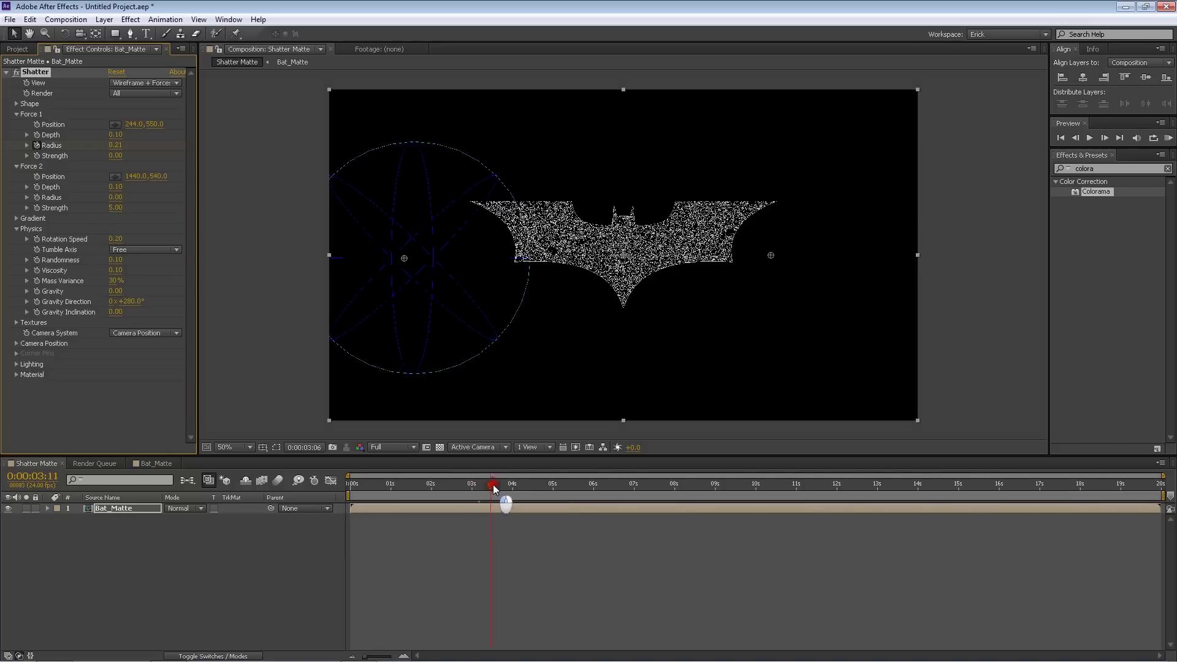
Preview the shatter and lower the Force 1 sphere slightly
click(119, 258)
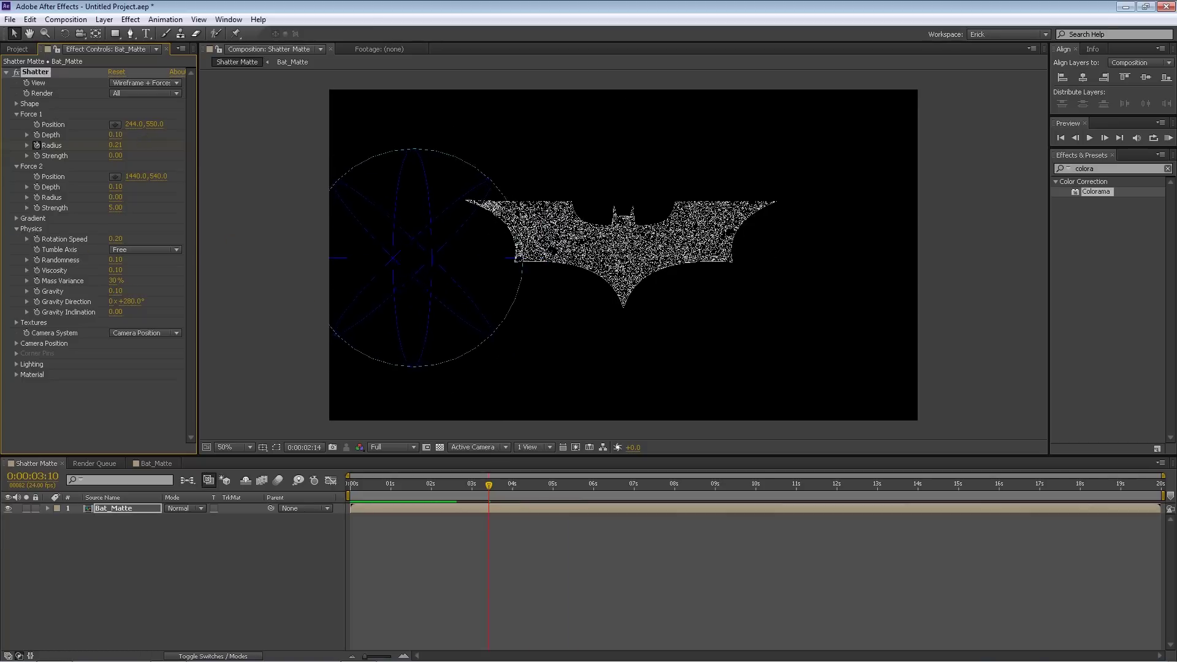
drag(404, 258, 405, 277)
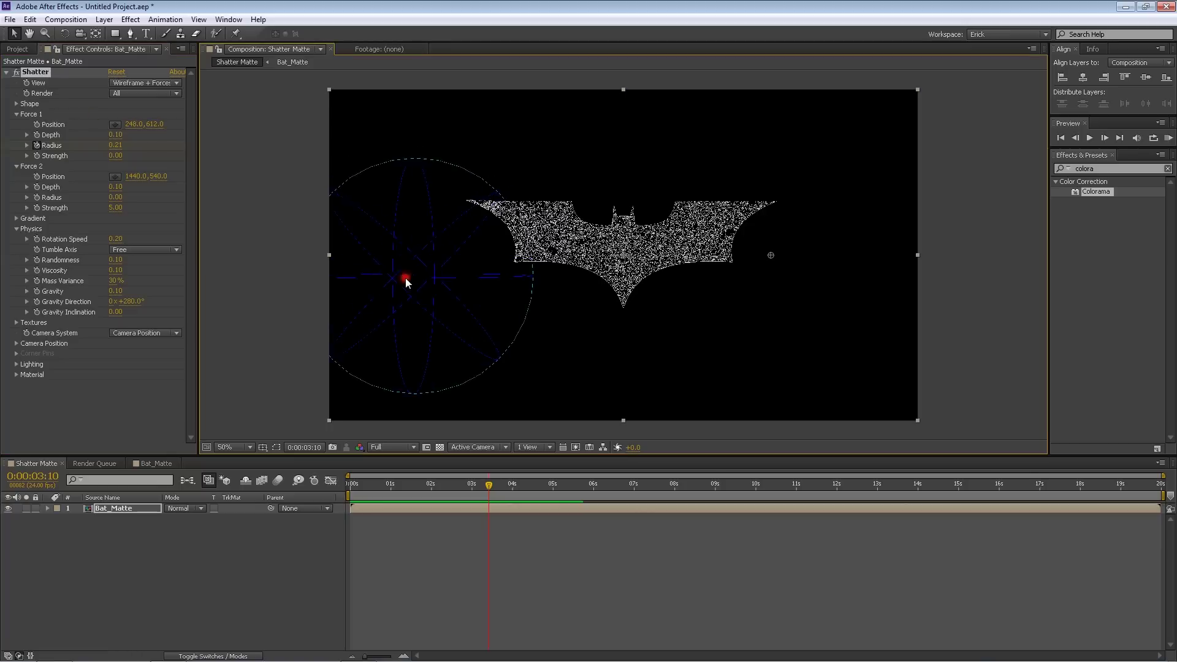
click(393, 247)
drag(489, 484, 495, 486)
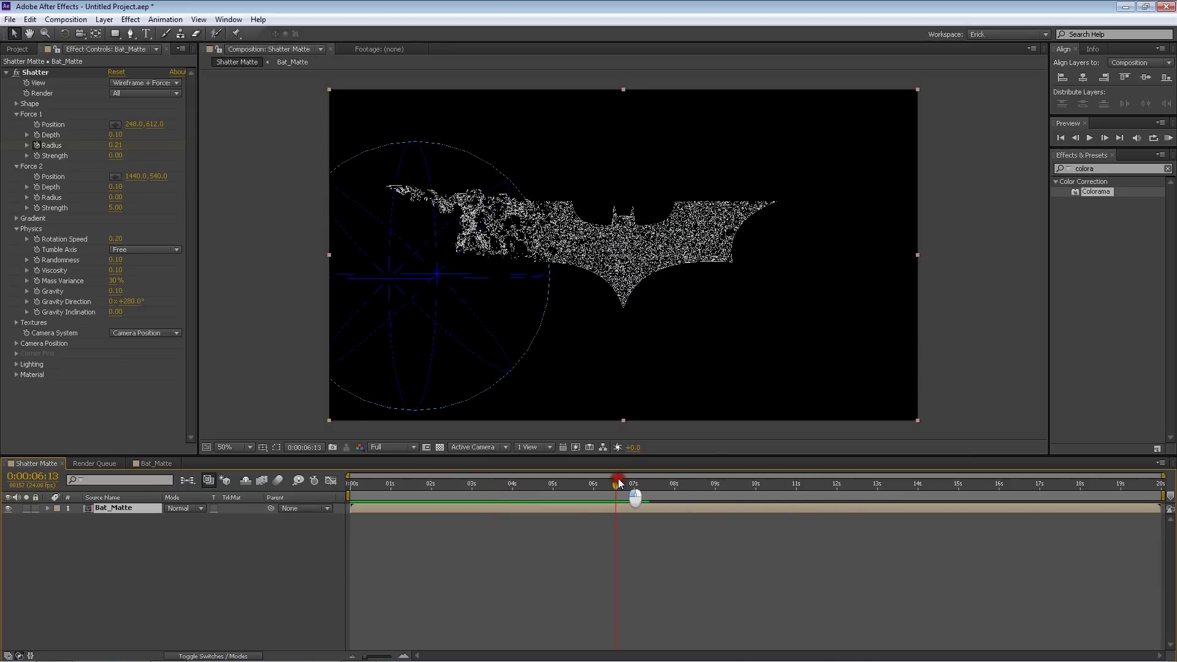
Place Force 2 under the left wing with reduced depth and keyframe its Radius
click(27, 197)
mouse_move(771, 260)
mouse_down()
mouse_move(534, 283)
mouse_move(547, 265)
mouse_up()
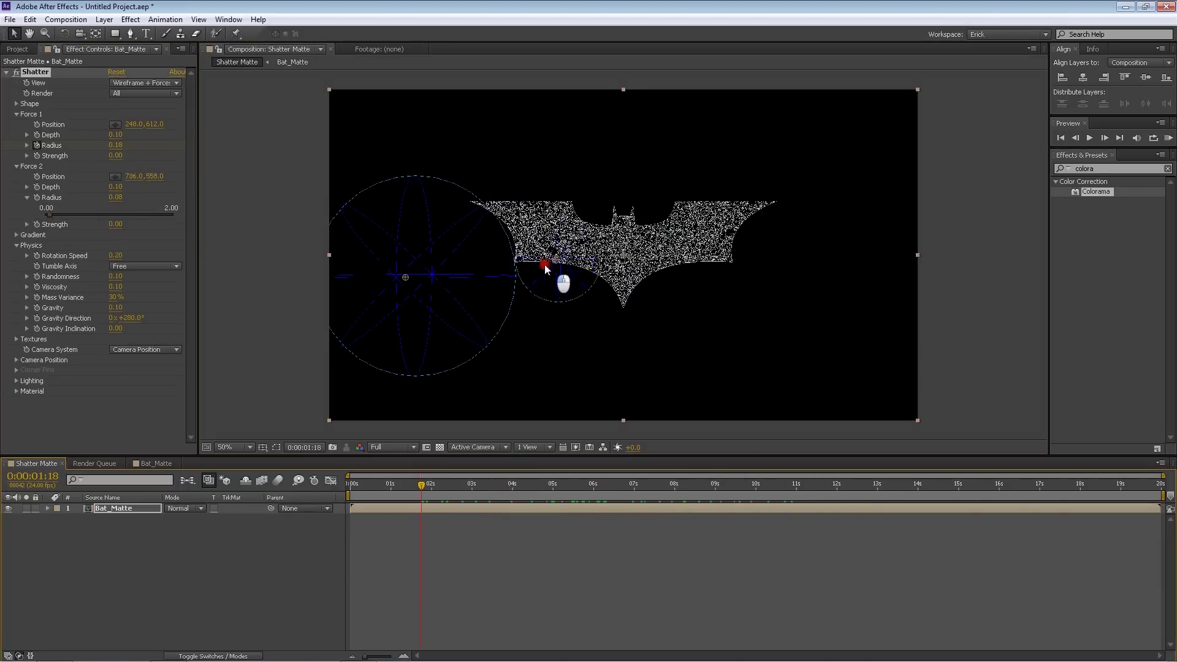
drag(119, 201, 114, 187)
drag(547, 265, 507, 328)
click(381, 487)
mouse_move(381, 487)
mouse_down()
mouse_move(348, 487)
mouse_move(672, 498)
mouse_move(519, 490)
mouse_up()
click(37, 196)
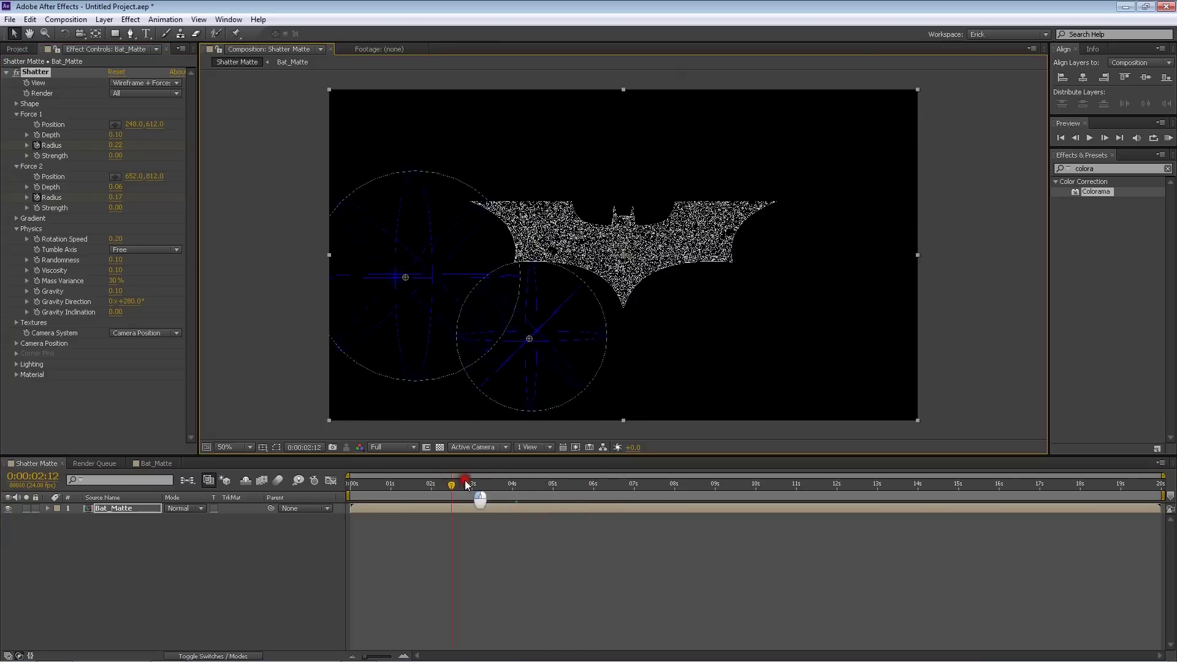
drag(360, 488, 350, 488)
Duplicate the Bat_Matte layer and move the duplicate's Force 2 to the right wing
key(ctrl+d)
click(145, 127)
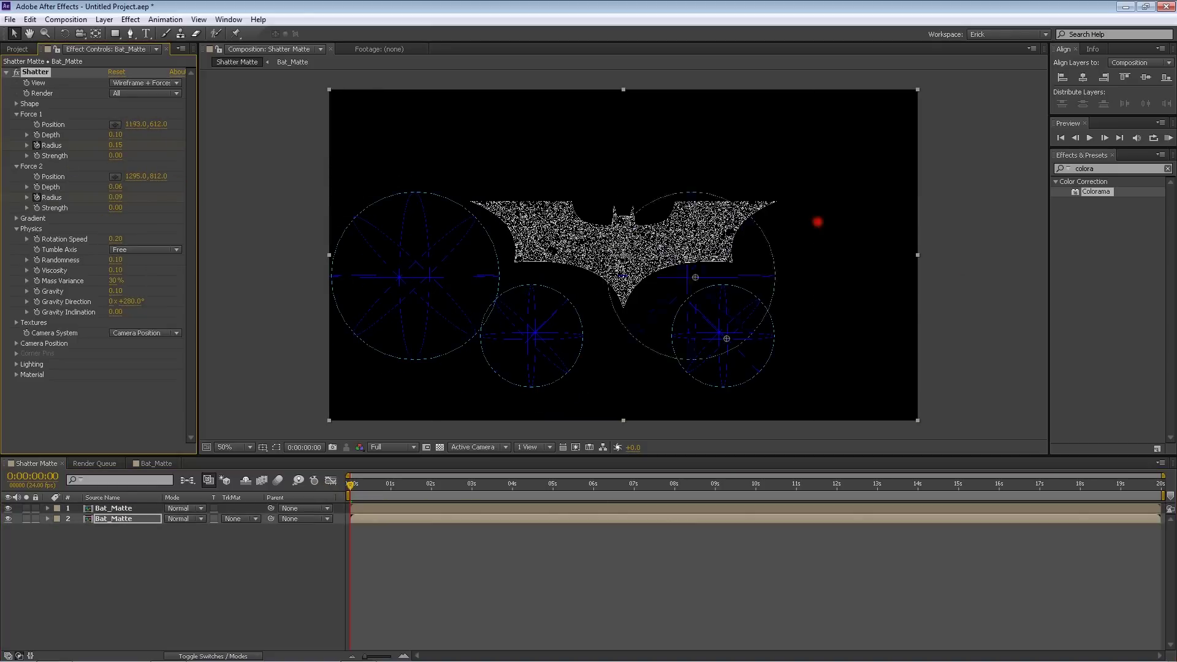
drag(353, 487, 625, 487)
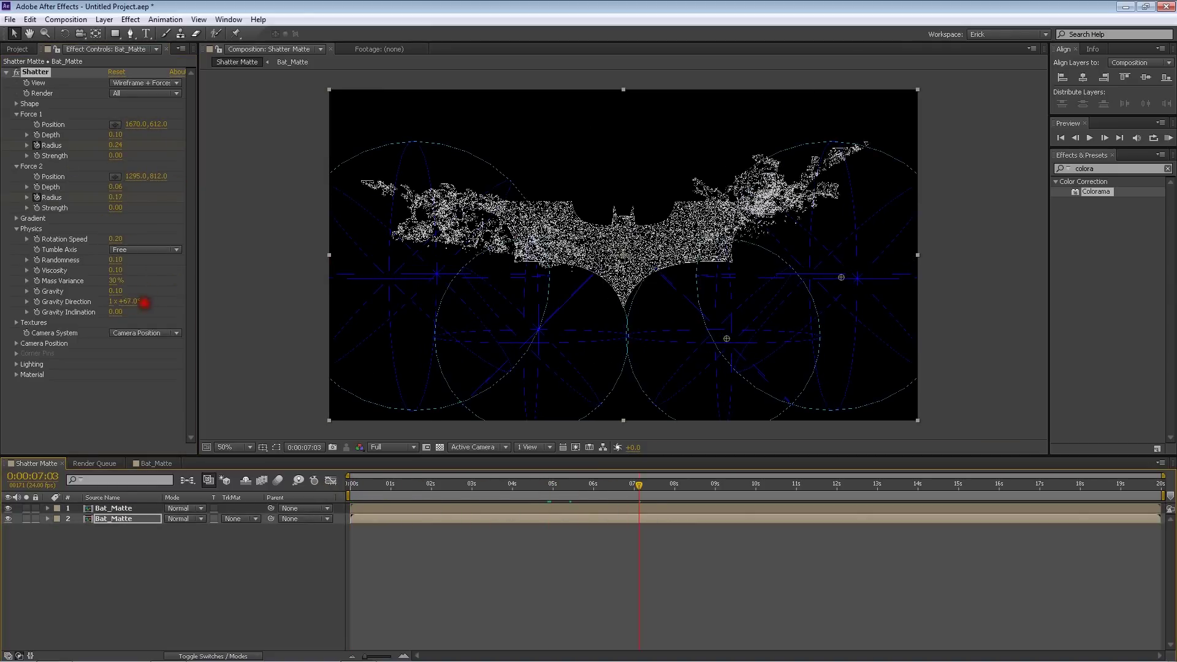
drag(726, 338, 718, 316)
mouse_move(653, 485)
mouse_down()
mouse_move(474, 488)
mouse_move(740, 488)
mouse_up()
click(113, 508)
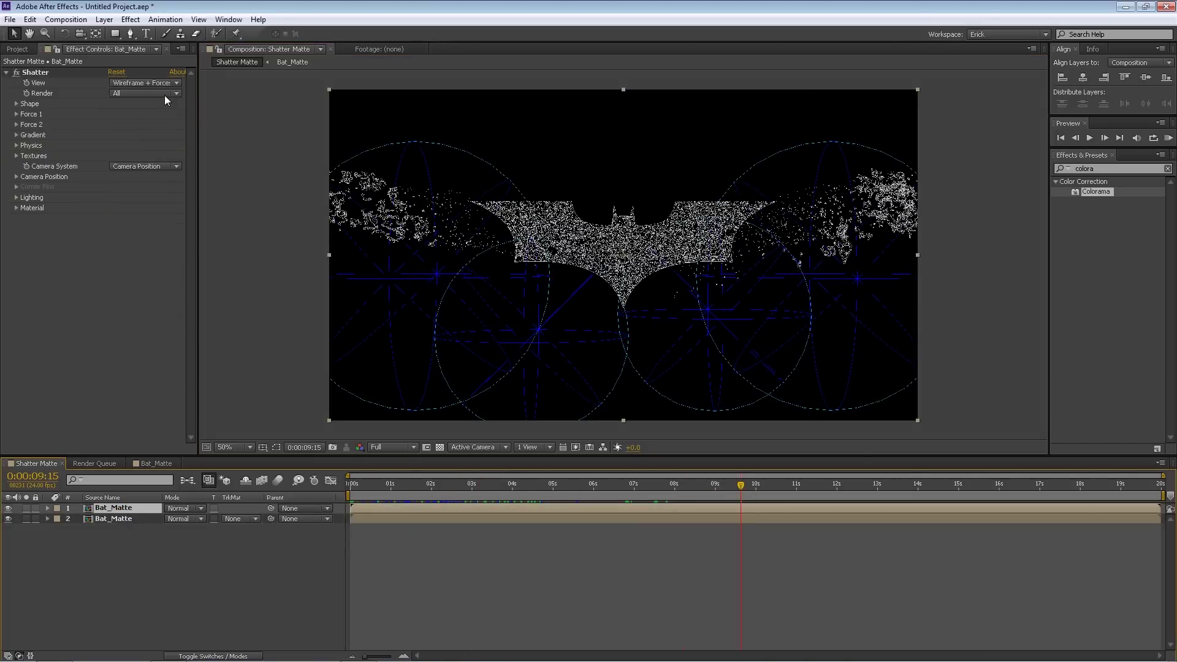
Add a subtract rectangle mask over half of the lower Bat_Matte layer
click(114, 518)
key(q)
drag(627, 321, 823, 176)
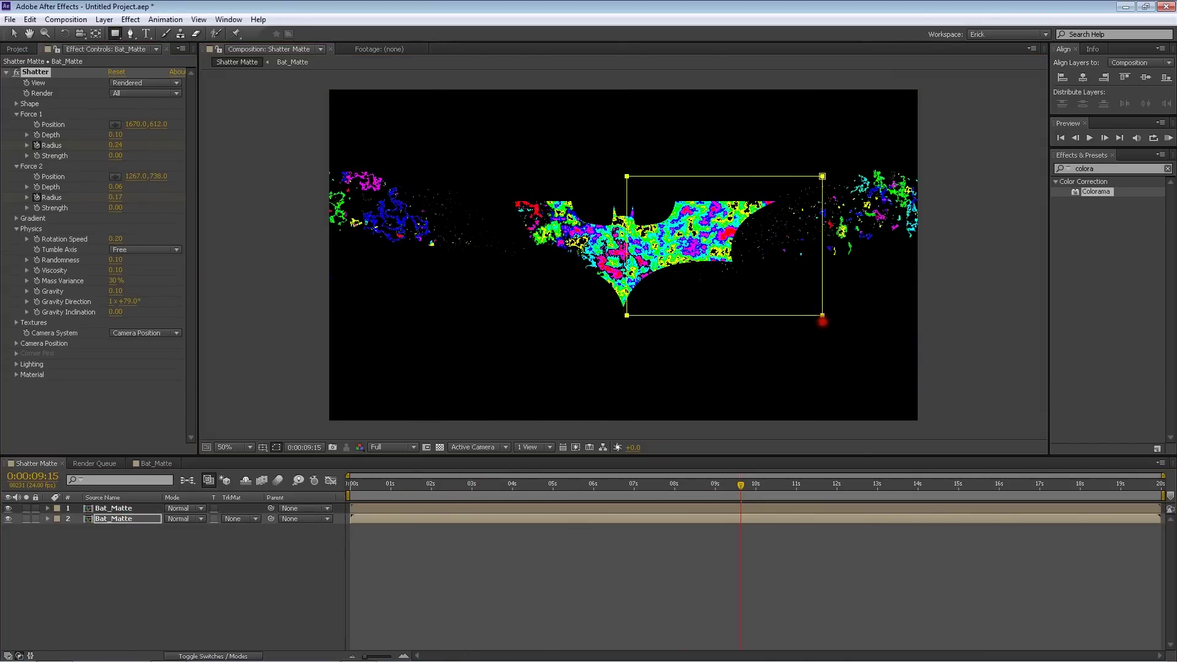
right_click(824, 188)
key(v)
click(822, 322)
click(187, 540)
click(183, 549)
drag(705, 245, 546, 245)
click(114, 508)
click(117, 520)
drag(619, 320, 789, 323)
Move the top layer's Shatter force point leftward and scrub back to about 2 seconds
click(525, 419)
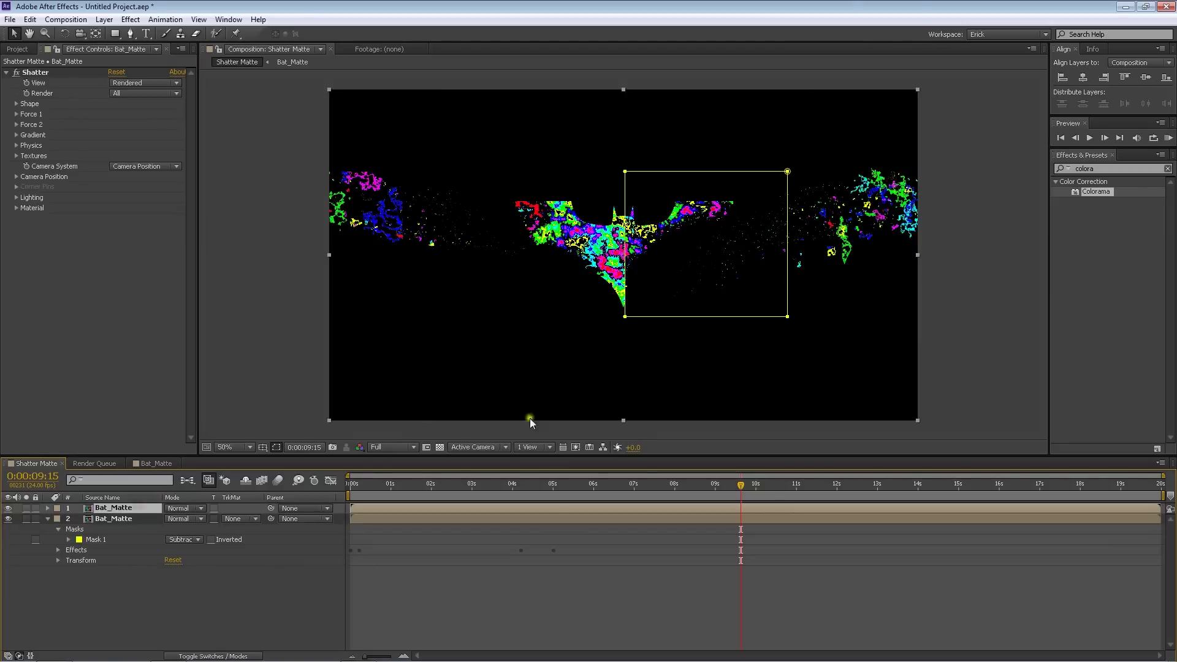
drag(757, 301, 593, 296)
mouse_move(668, 484)
mouse_down()
mouse_move(438, 485)
mouse_move(483, 489)
mouse_up()
click(114, 519)
Check the shatter in Wireframe + Forces view, then return to Rendered
click(146, 82)
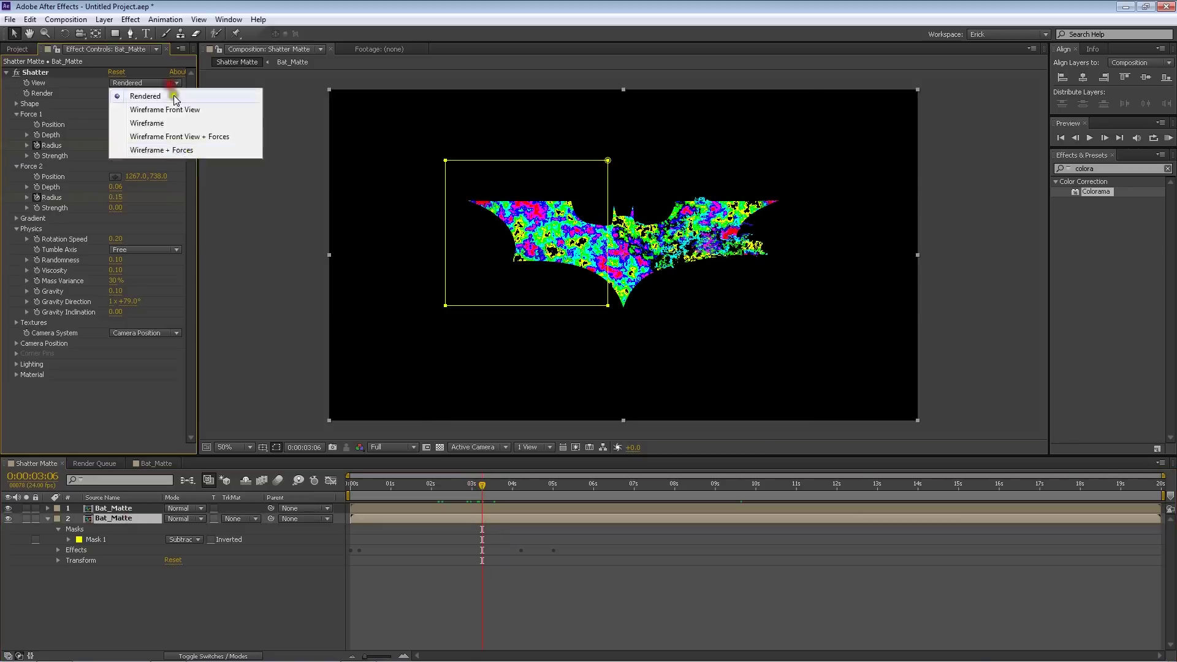
click(141, 148)
click(145, 82)
click(141, 93)
drag(573, 484, 426, 487)
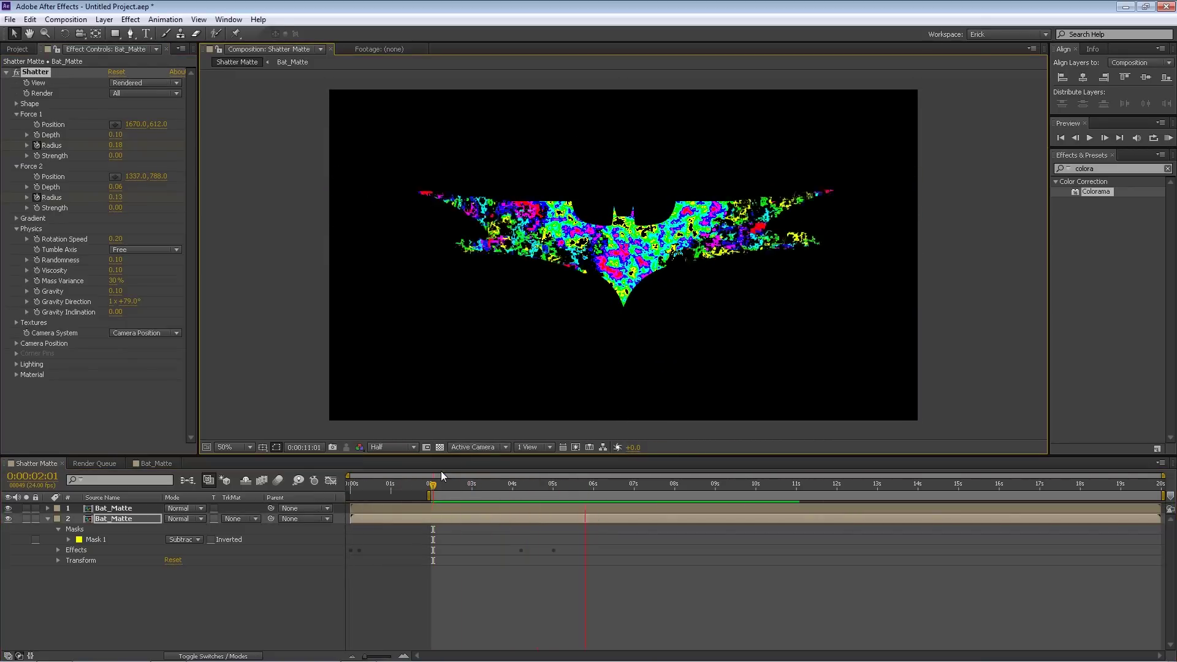
click(48, 519)
click(146, 83)
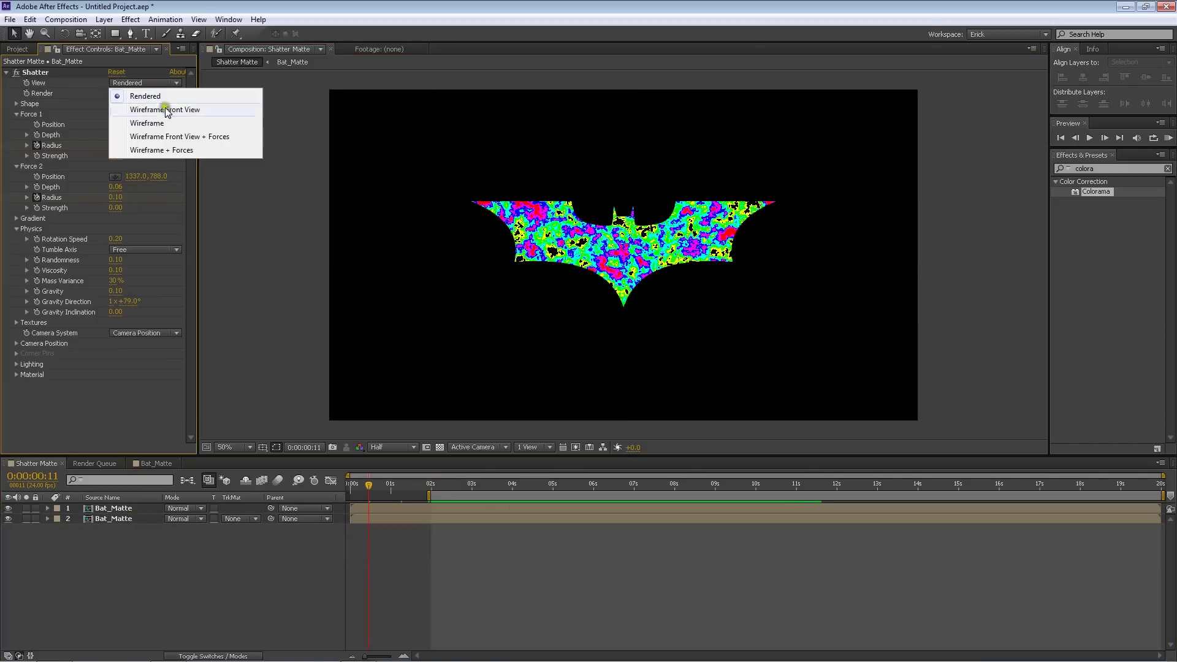
click(147, 96)
Open Bat_Matte and move the logo above the black solid as its Alpha matte
double_click(122, 508)
mouse_move(84, 533)
mouse_down()
mouse_move(84, 509)
mouse_move(141, 528)
mouse_up()
click(242, 519)
click(257, 536)
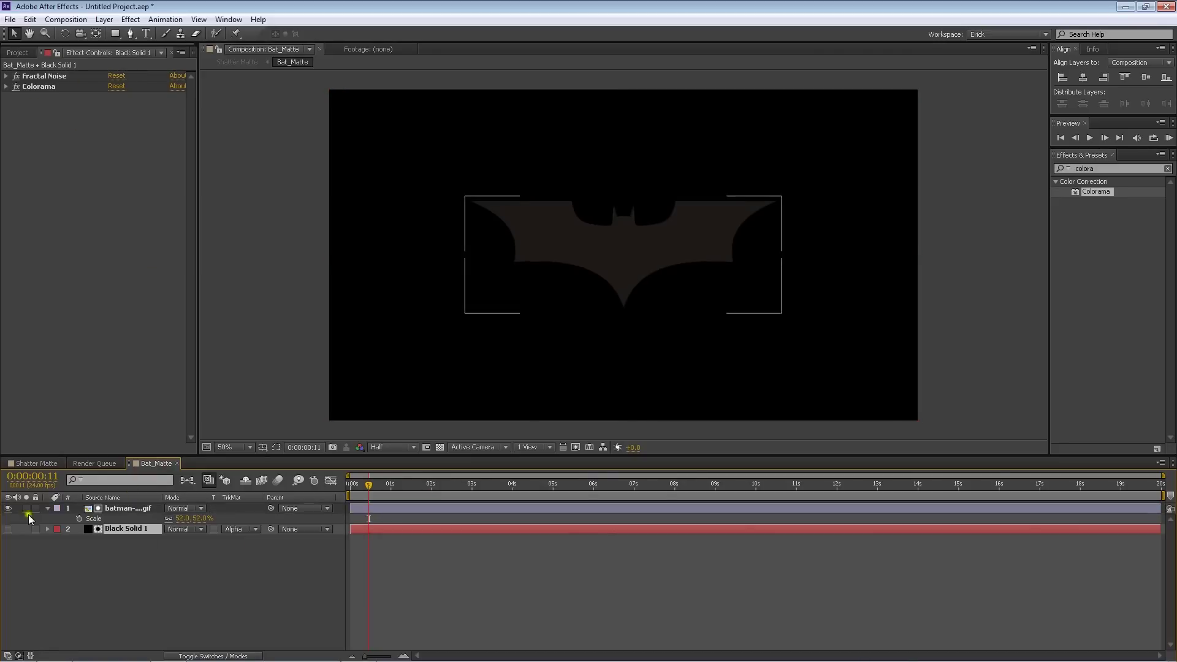
Inspect the shatter at 2:13, then keep the logo above the black solid in Bat_Matte
click(37, 463)
click(440, 484)
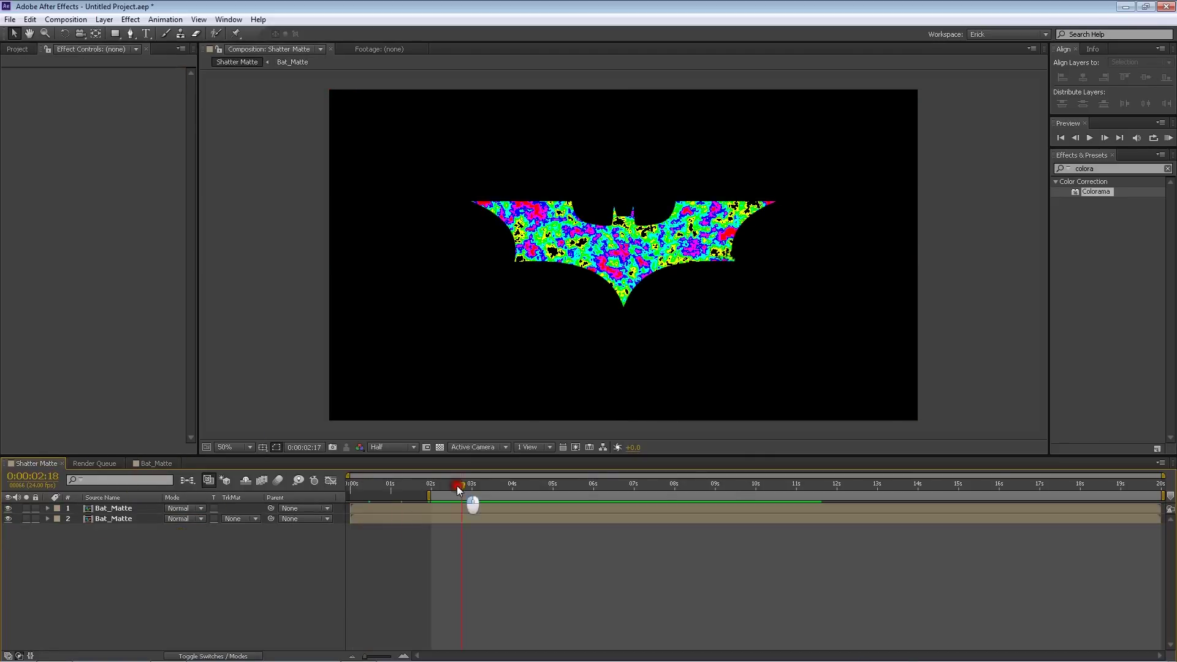
drag(433, 486, 453, 484)
click(122, 508)
double_click(122, 519)
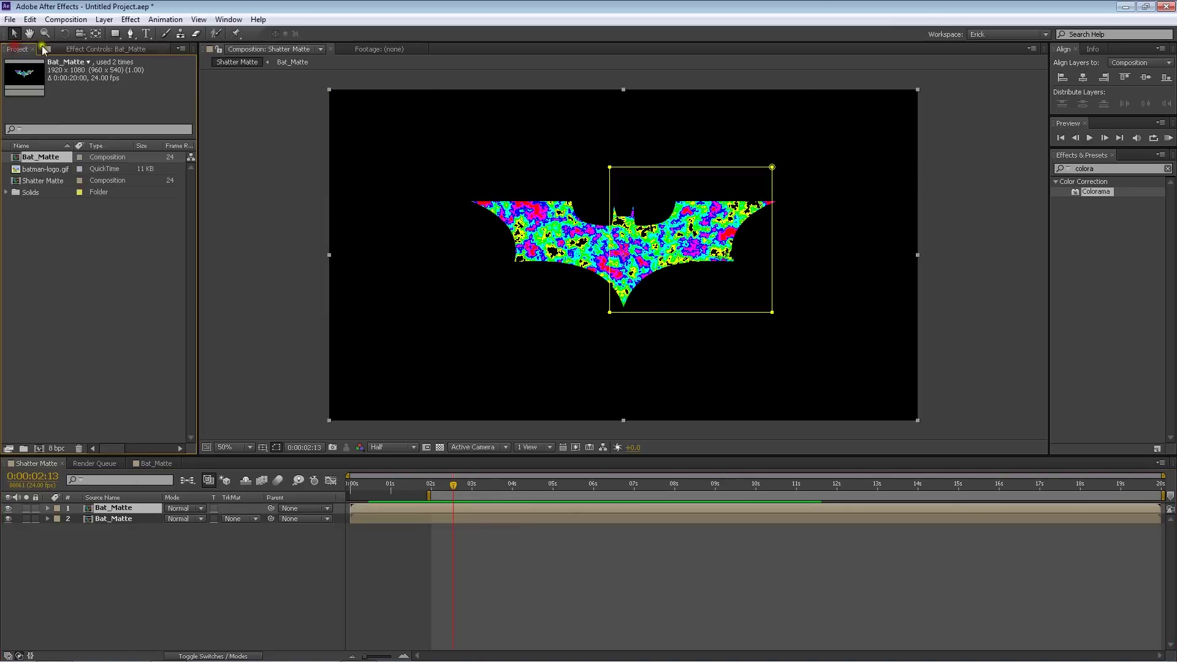
click(127, 517)
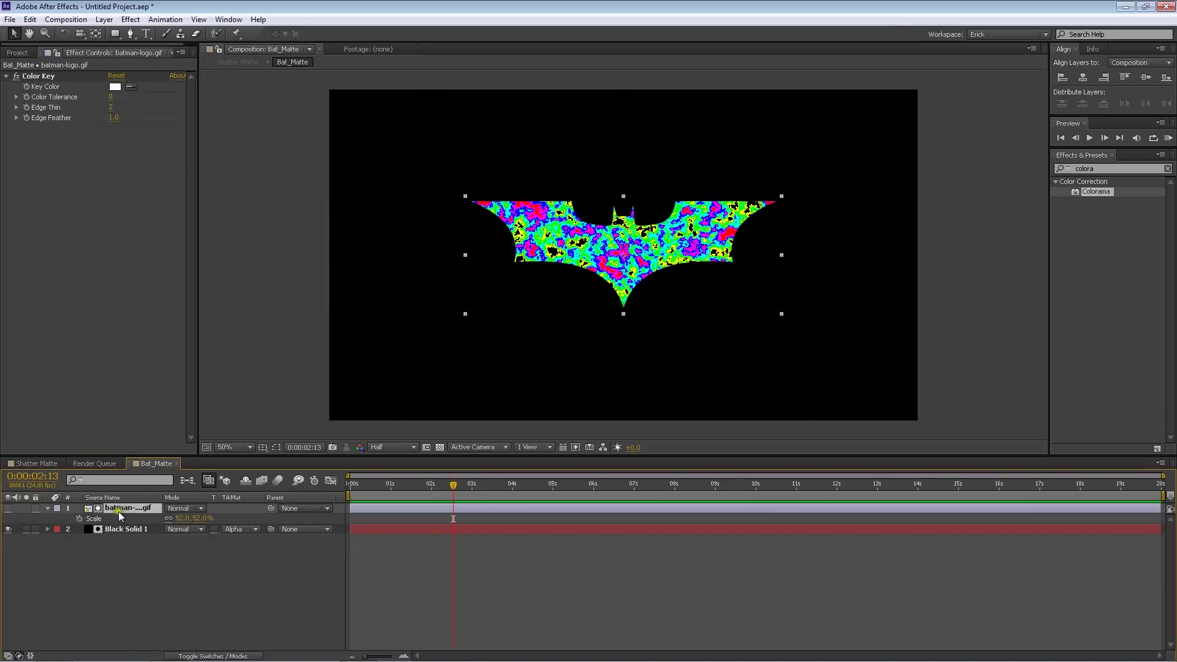
drag(118, 517, 49, 523)
drag(122, 519, 133, 511)
key(ctrl+0)
click(49, 174)
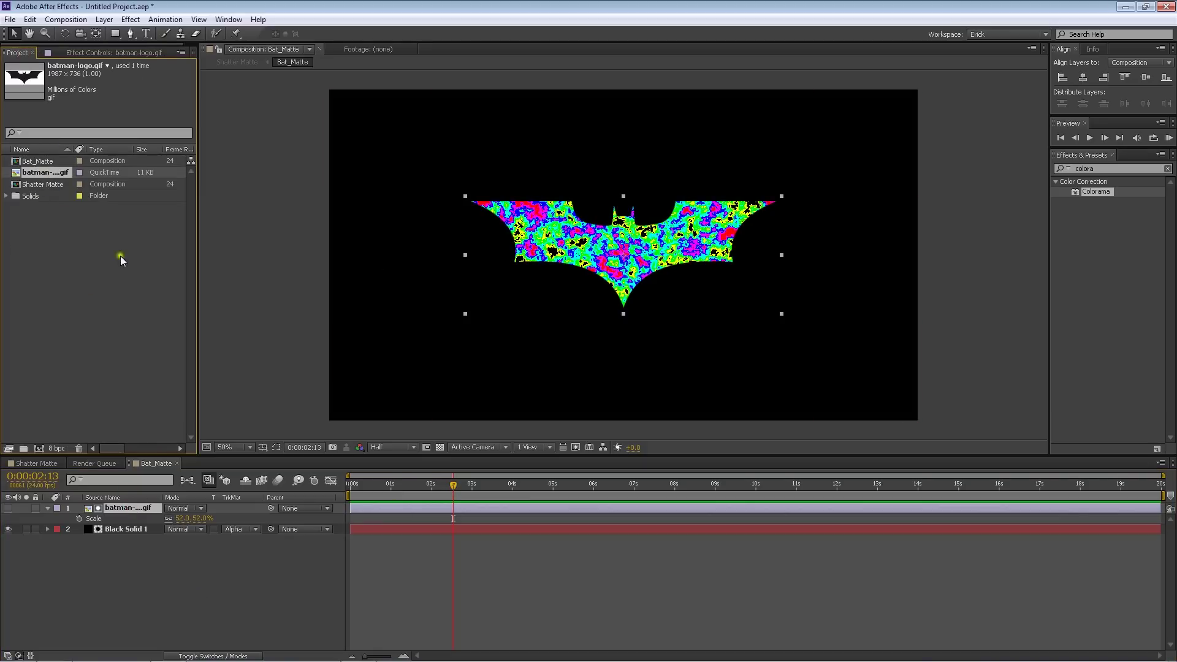
Select both Bat_Matte layers in Shatter Matte and bring up Pre-compose
click(36, 463)
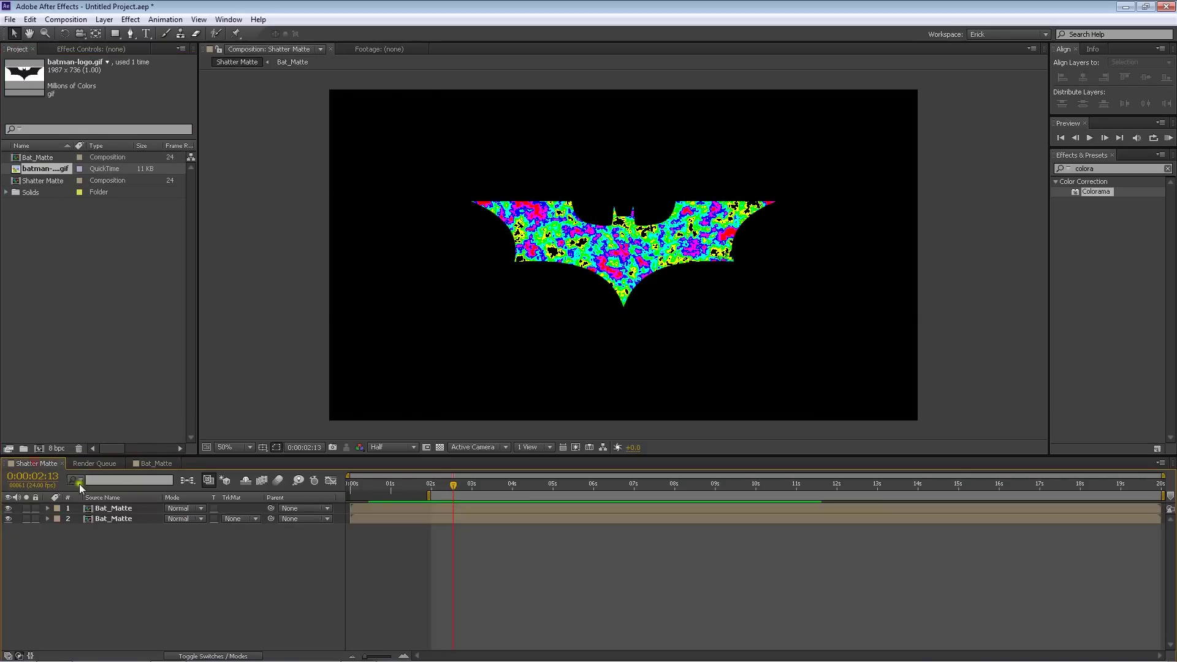
click(113, 508)
click(73, 49)
key(ctrl+a)
key(ctrl+shift+c)
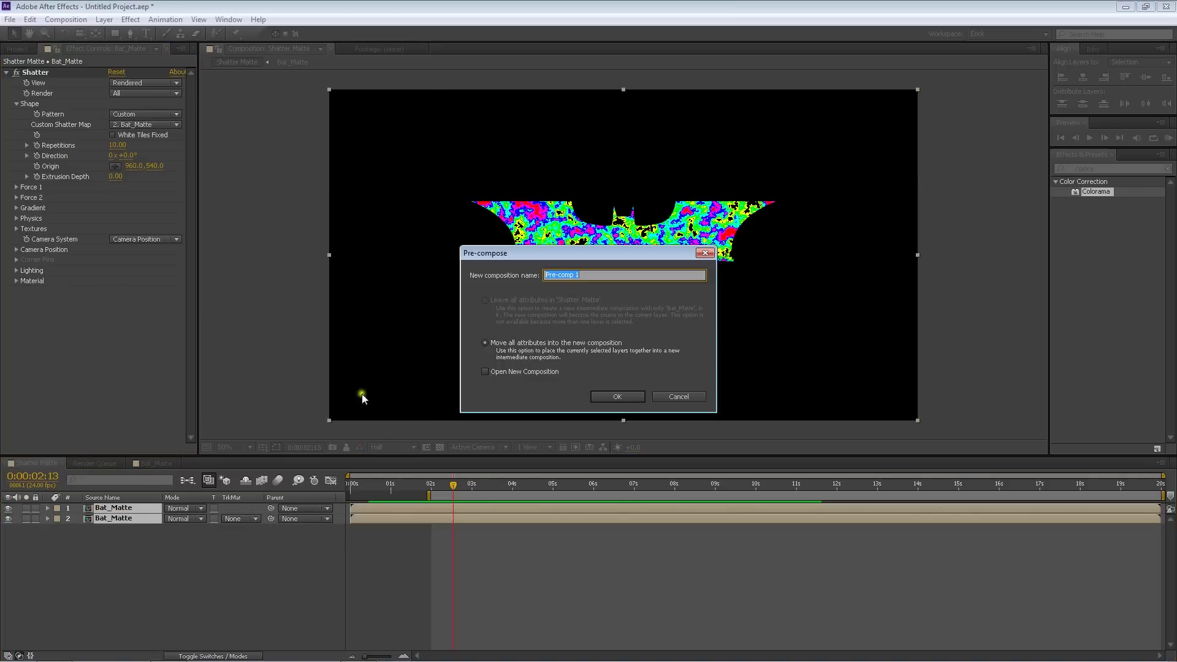
Confirm the shatter precomp and add the batman logo footage as a hidden layer
key(Return)
drag(45, 172, 107, 527)
click(8, 508)
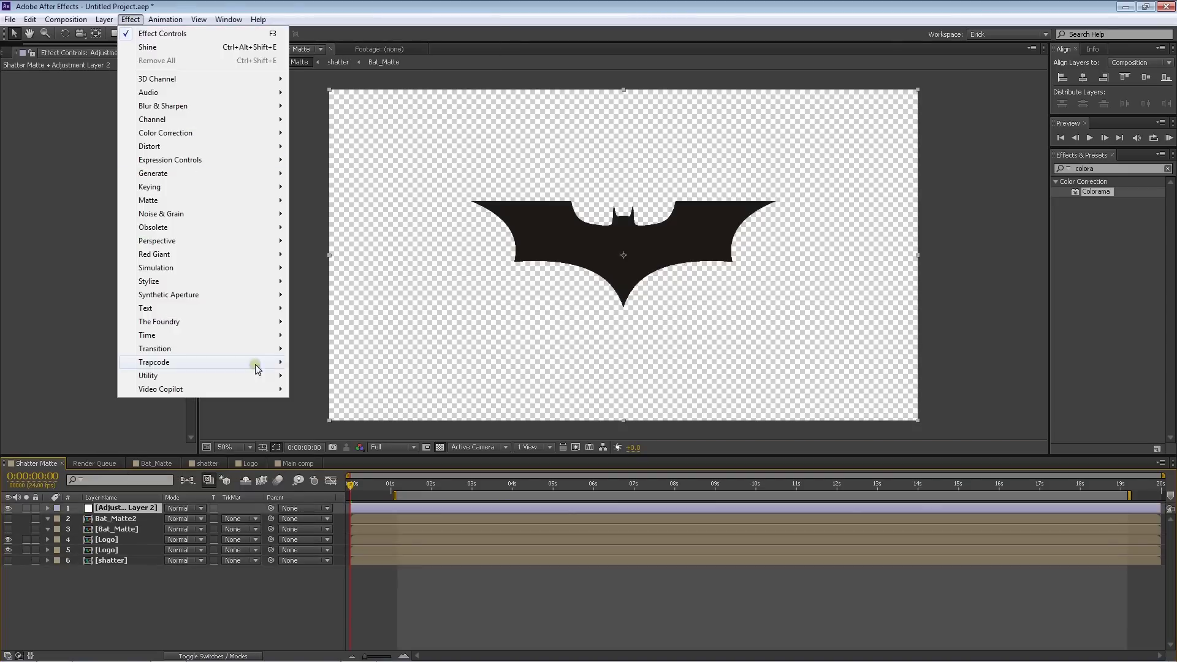
In the Main comp, move the null to the top and check the flares
click(284, 464)
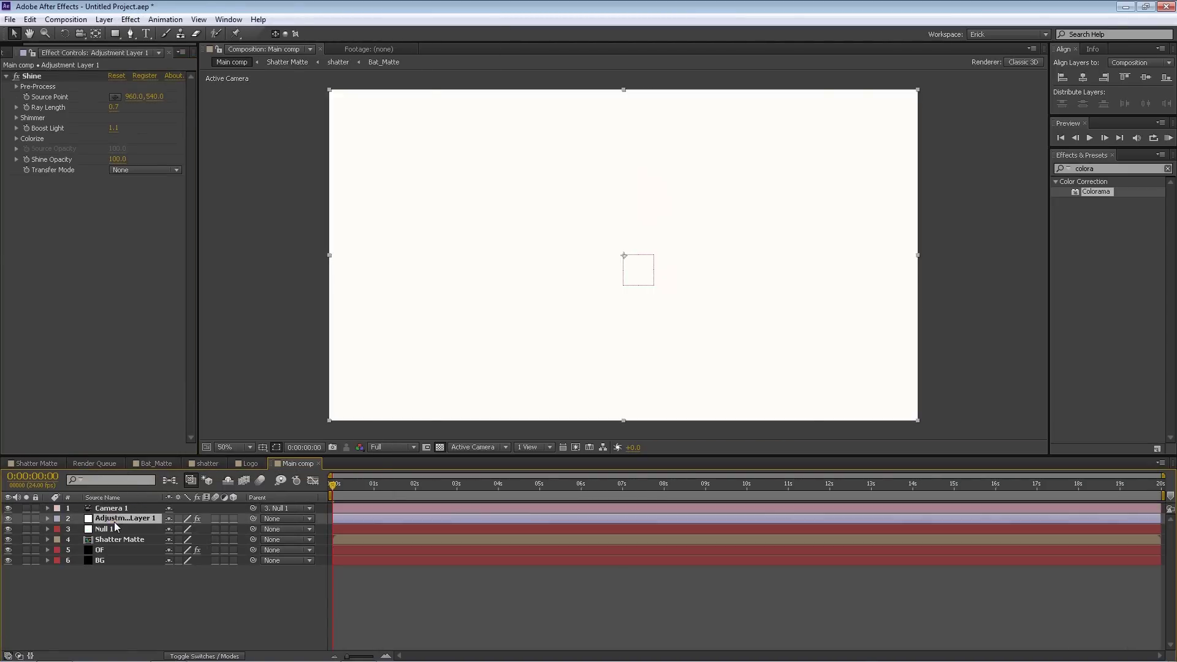
click(116, 528)
drag(115, 528, 116, 506)
click(8, 529)
click(123, 550)
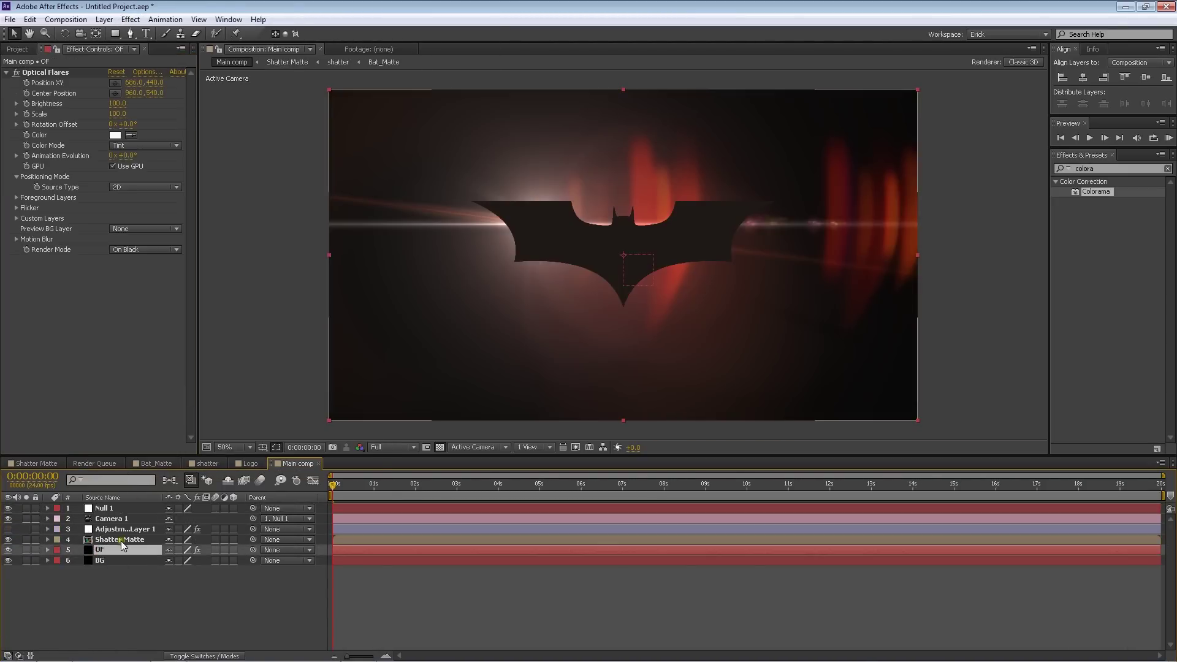
click(8, 528)
click(43, 464)
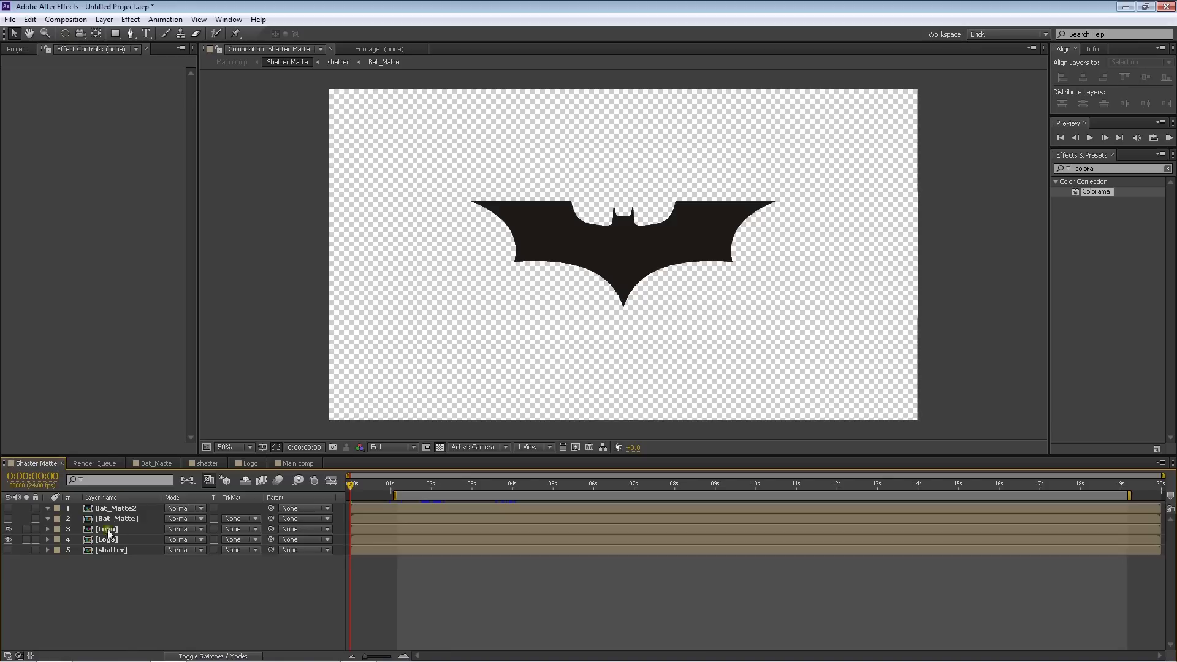
Pre-compose all Shatter Matte layers as Merge and add a Trapcode Shine adjustment layer
key(ctrl+a)
key(ctrl+shift+c)
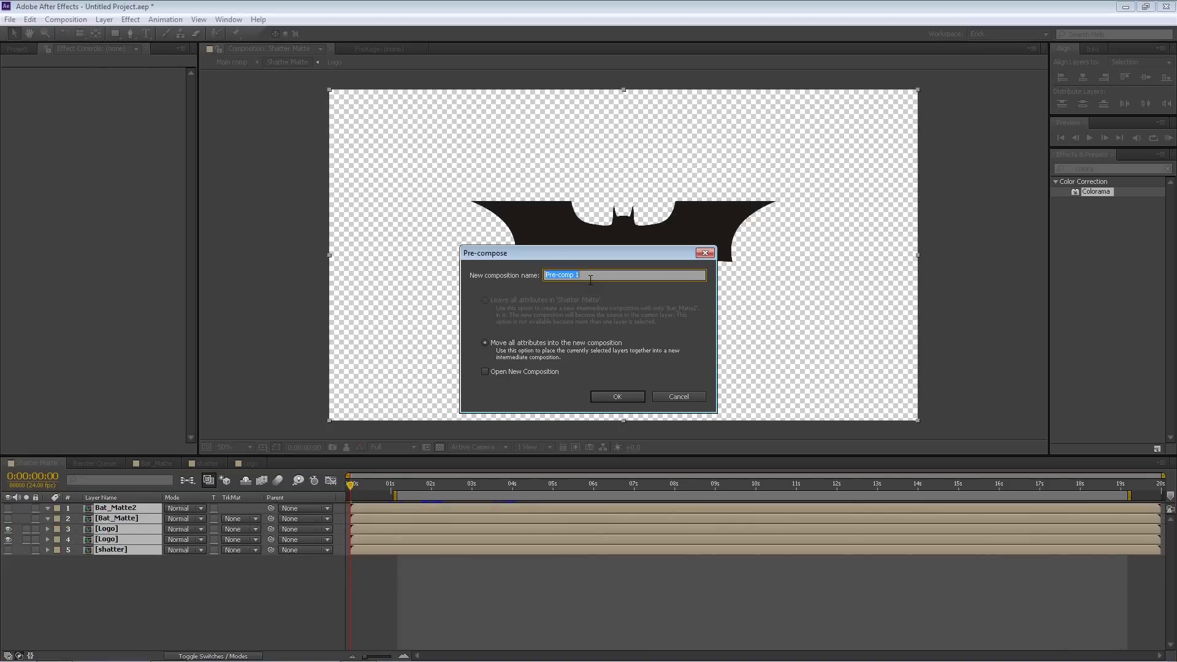
key(Return)
click(105, 19)
click(368, 99)
click(130, 19)
click(337, 427)
Add a black solid below Merge and move the time to about 1 second
key(ctrl+y)
key(Return)
drag(119, 508, 144, 578)
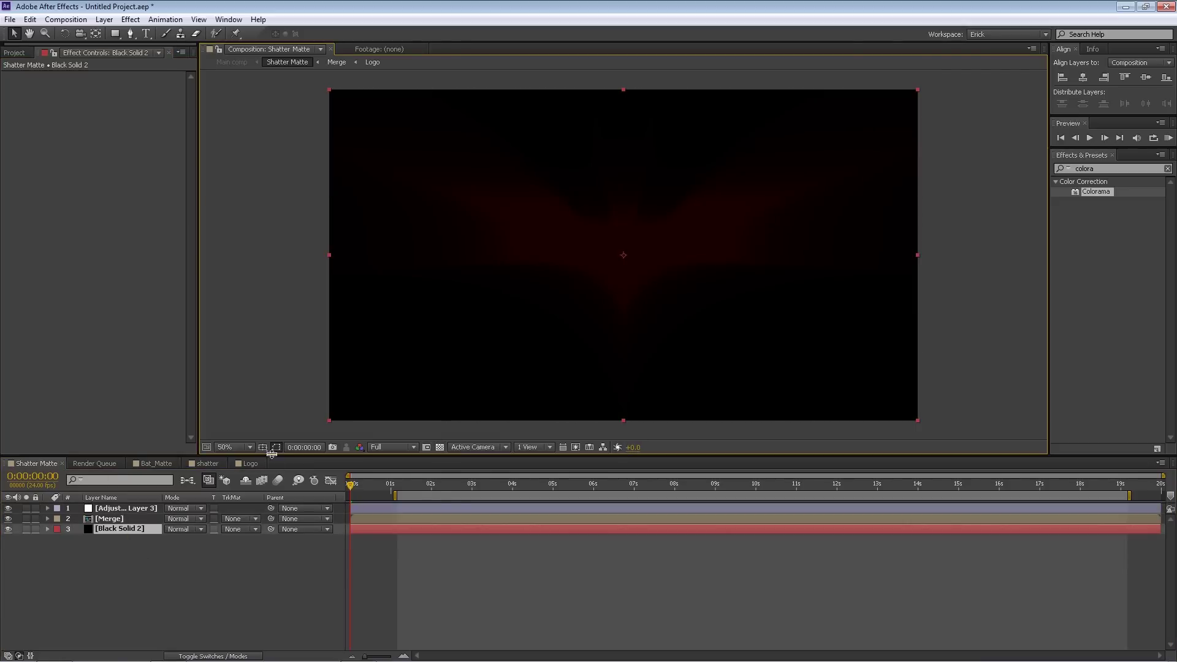
drag(457, 484, 398, 484)
key(ctrl+y)
Add an Optical Flares solid below Merge, centre the flare, and browse flare presets
click(609, 428)
click(131, 19)
click(224, 216)
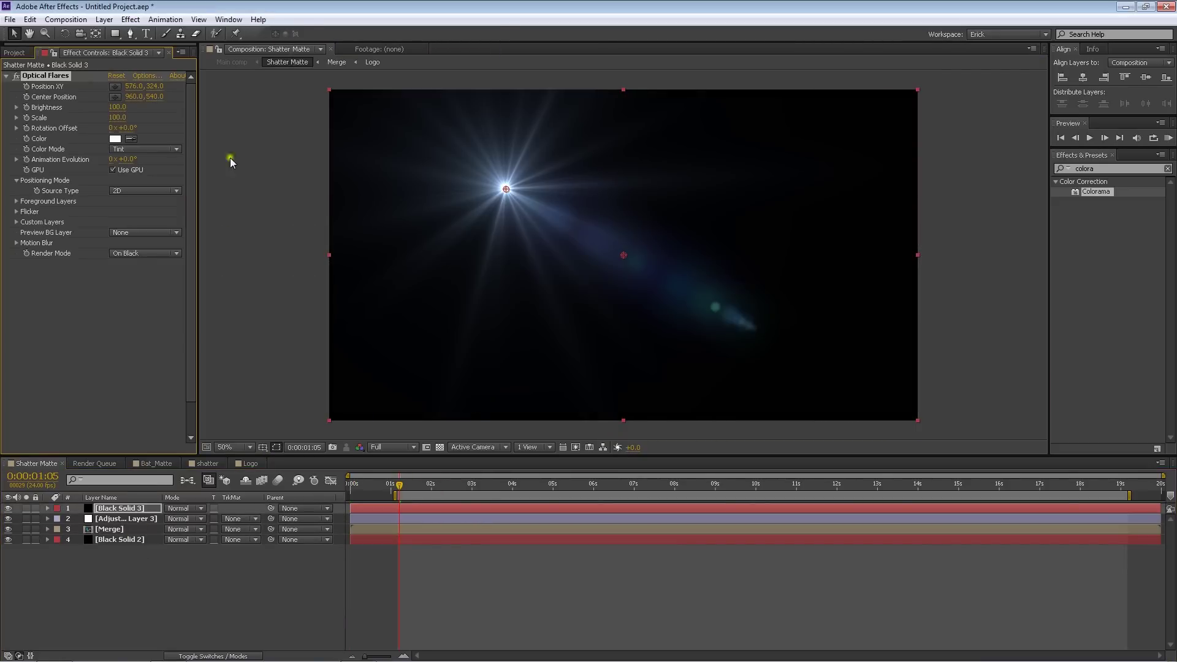
drag(119, 508, 133, 528)
drag(437, 194, 567, 227)
click(147, 76)
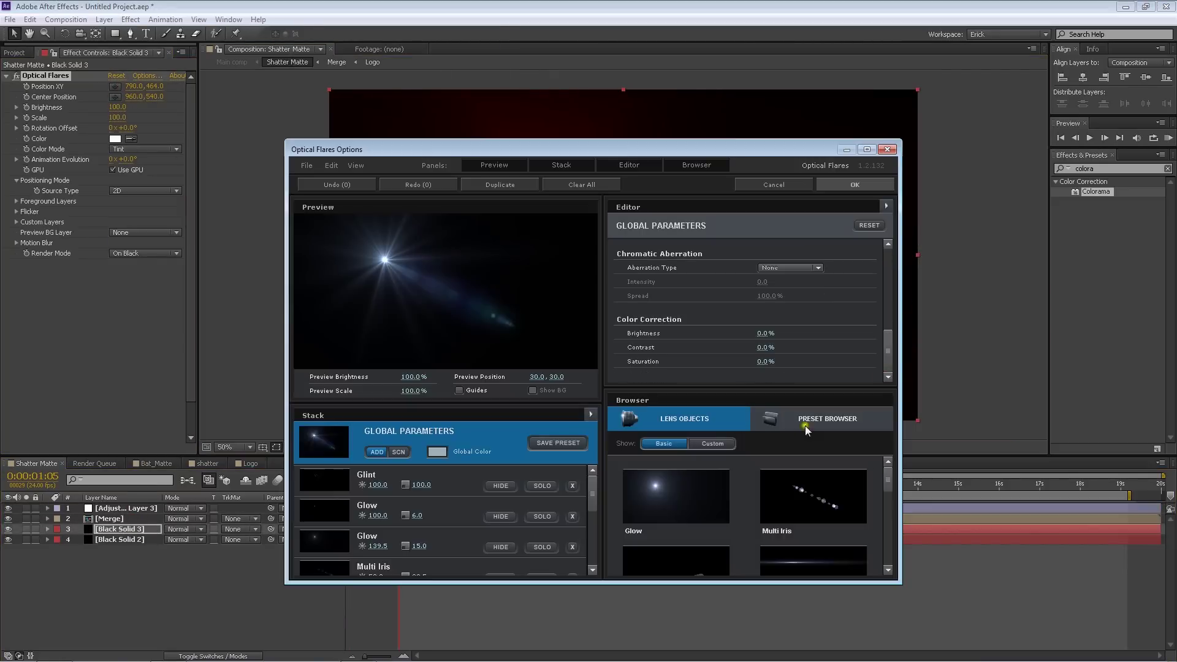
click(822, 419)
scroll(888, 557, down, 3)
drag(888, 558, 885, 517)
key(Escape)
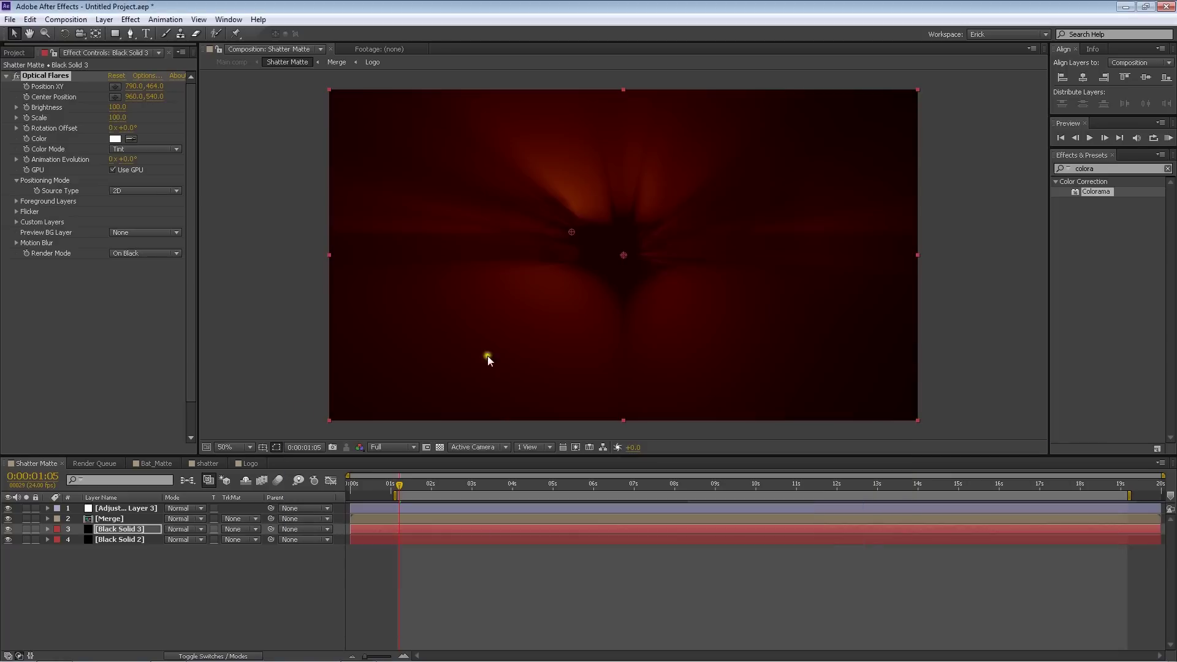
key(ctrl+Up)
key(ctrl+Up)
click(142, 149)
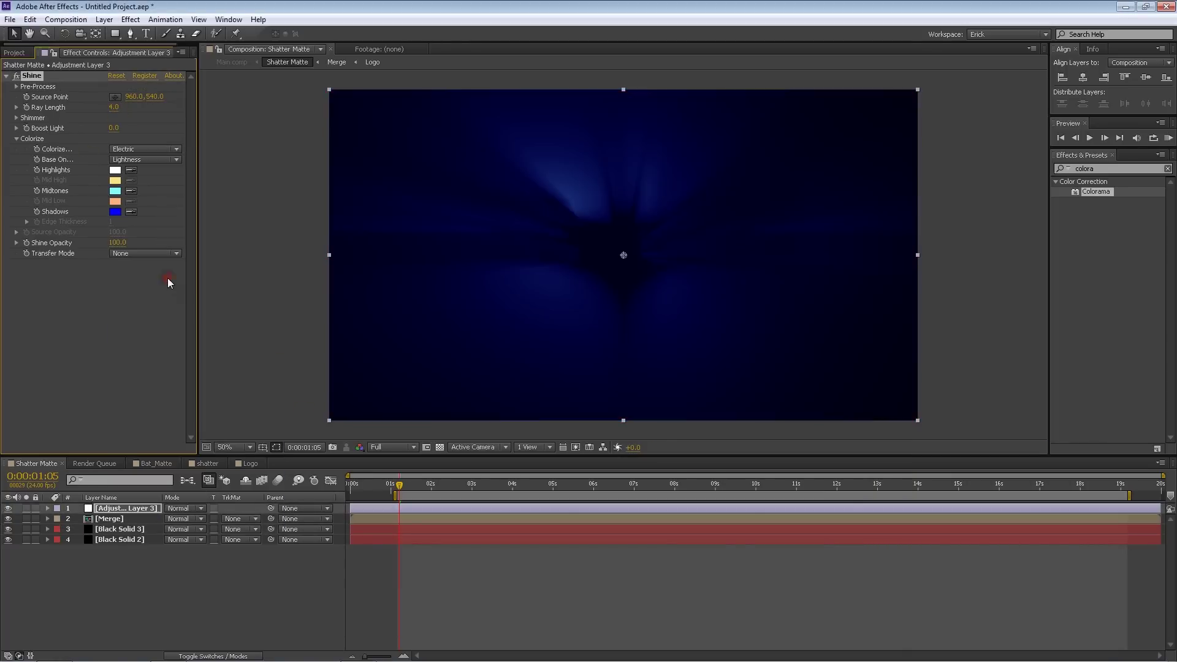
Colorize Shine with Electric and blue shadows, then compare with Shine toggled off
click(167, 277)
click(115, 212)
drag(853, 385, 868, 399)
click(951, 333)
drag(399, 484, 422, 484)
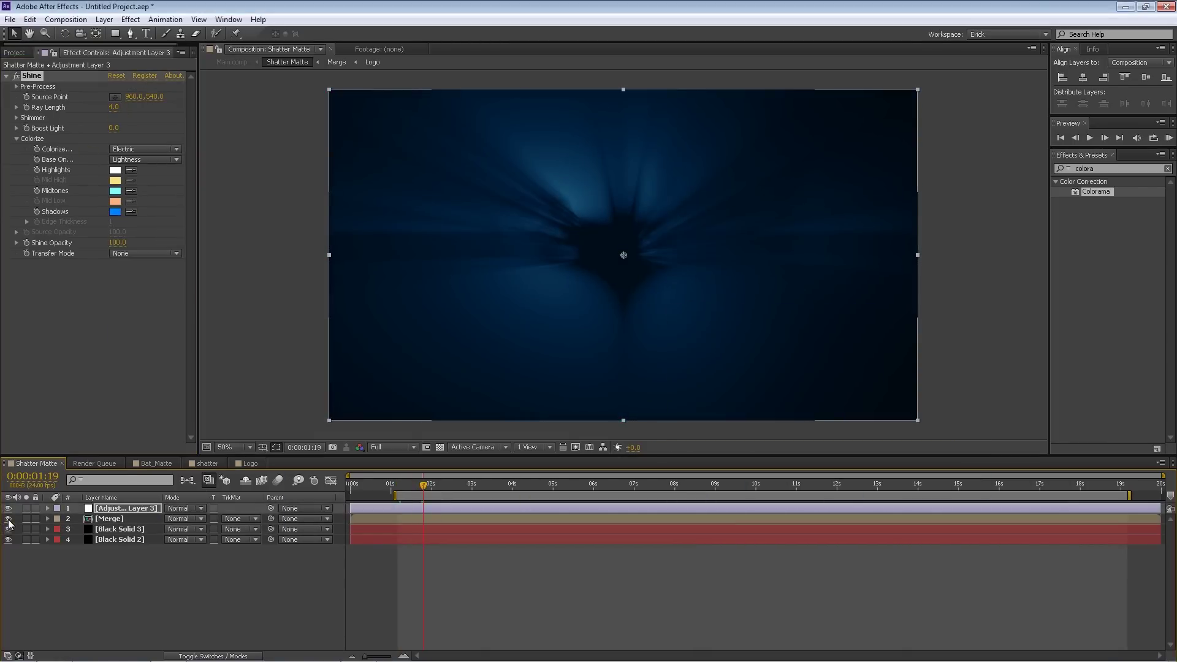
click(8, 508)
key(ctrl+Down)
key(ctrl+Down)
key(ctrl+z)
key(ctrl+Up)
key(ctrl+Up)
Shorten the Shine Ray Length, turn colorizing off, and keep transfer mode None
drag(98, 112, 92, 112)
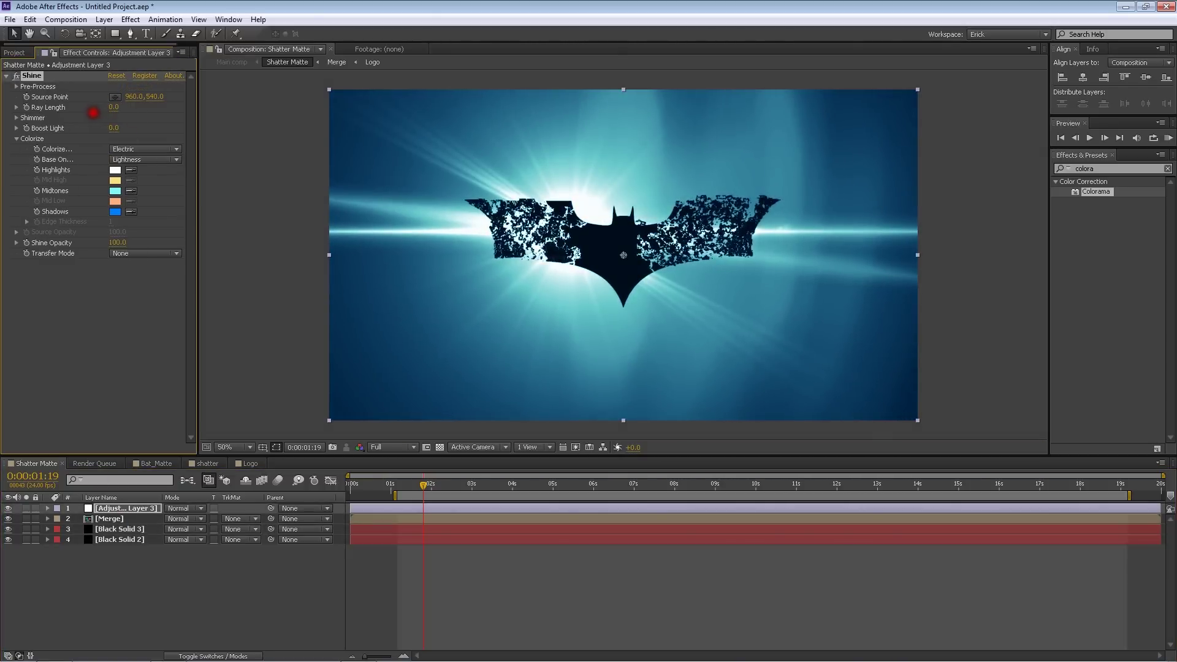
click(142, 149)
click(139, 158)
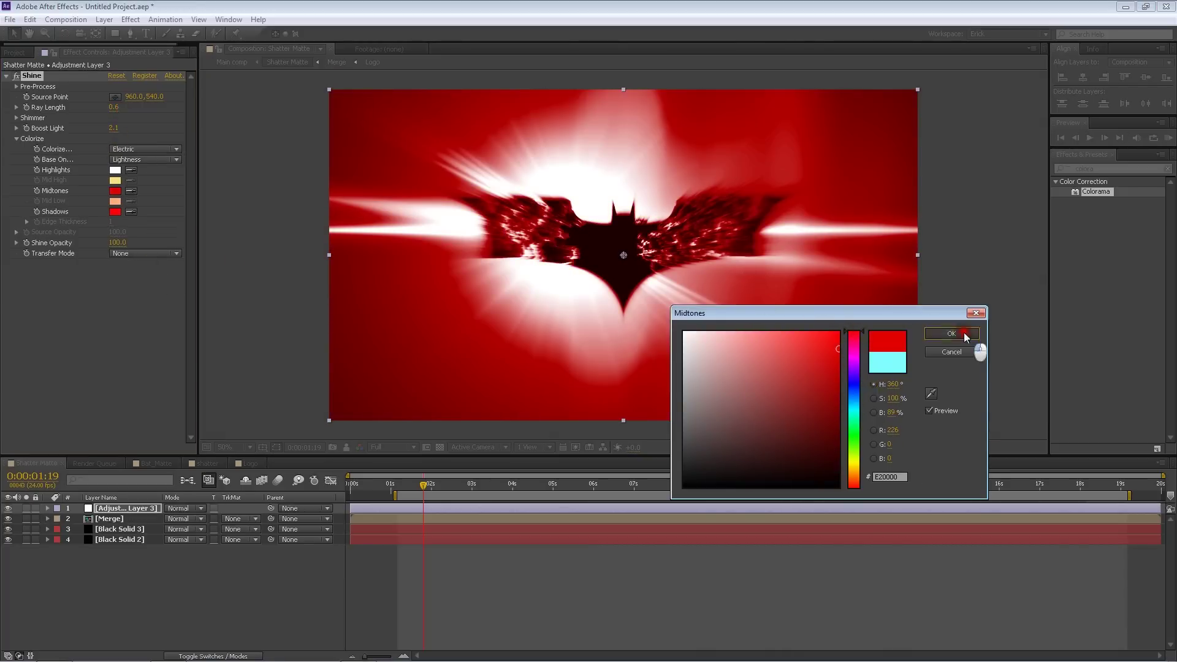
click(951, 333)
click(144, 253)
click(144, 258)
Re-apply Electric colorize with transfer mode None and preview the animation
click(145, 149)
click(142, 280)
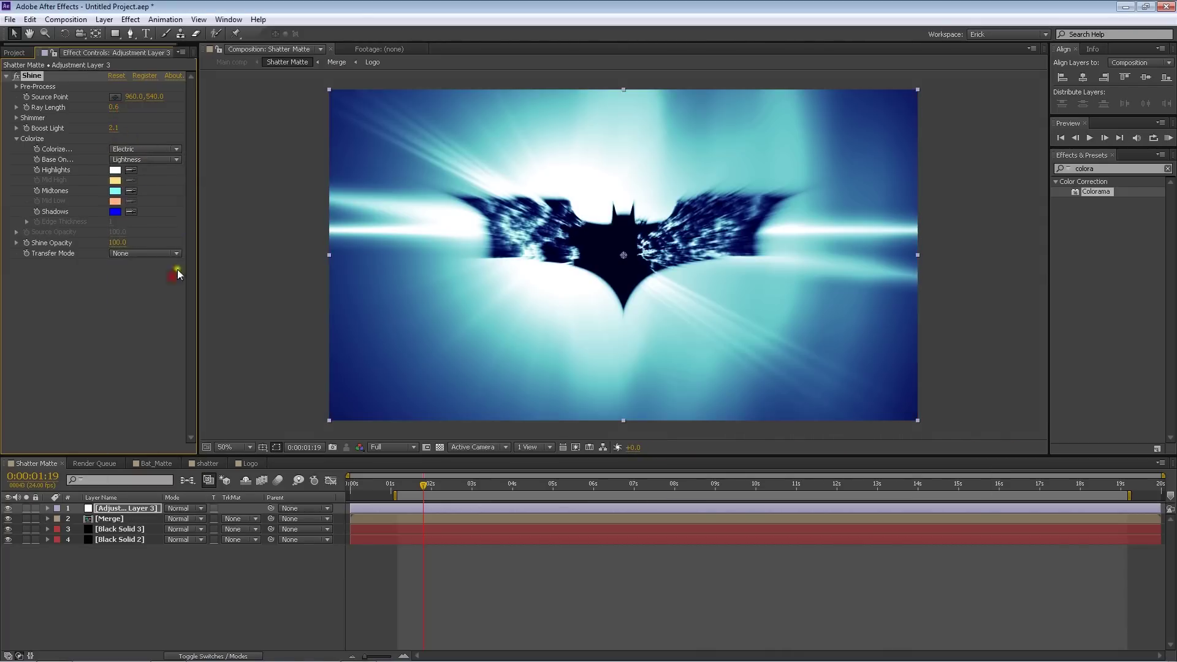
click(145, 253)
click(138, 264)
key(KP_0)
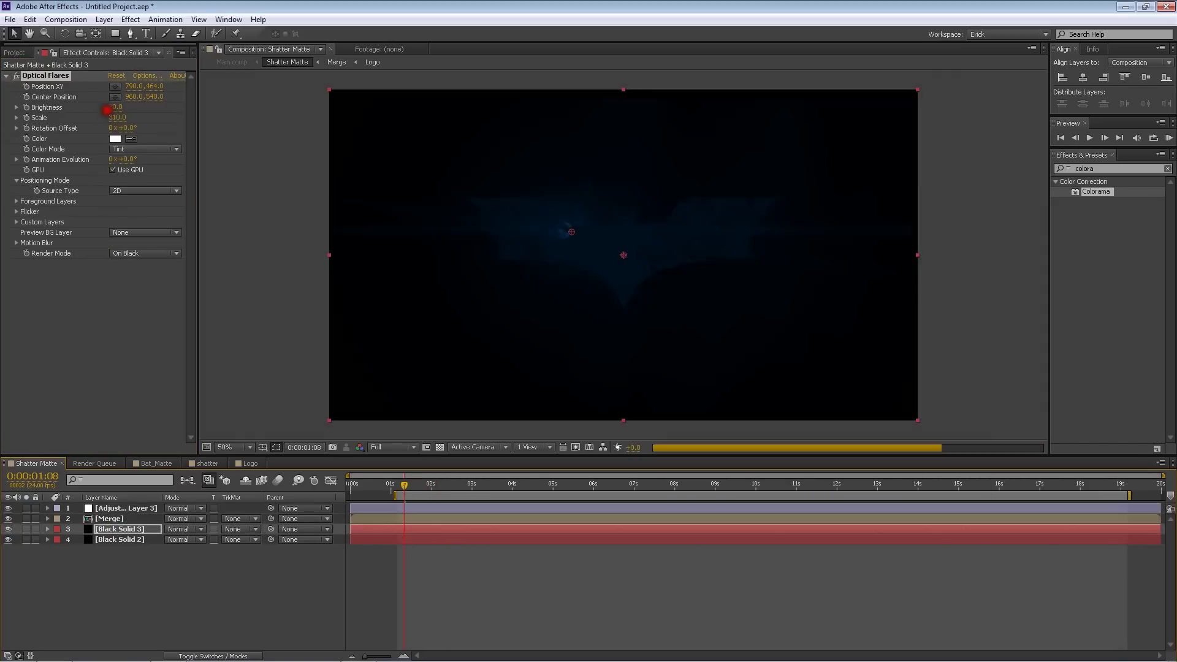
At 1:09, colour the flare red, duplicate it, and move it right of centre
click(407, 484)
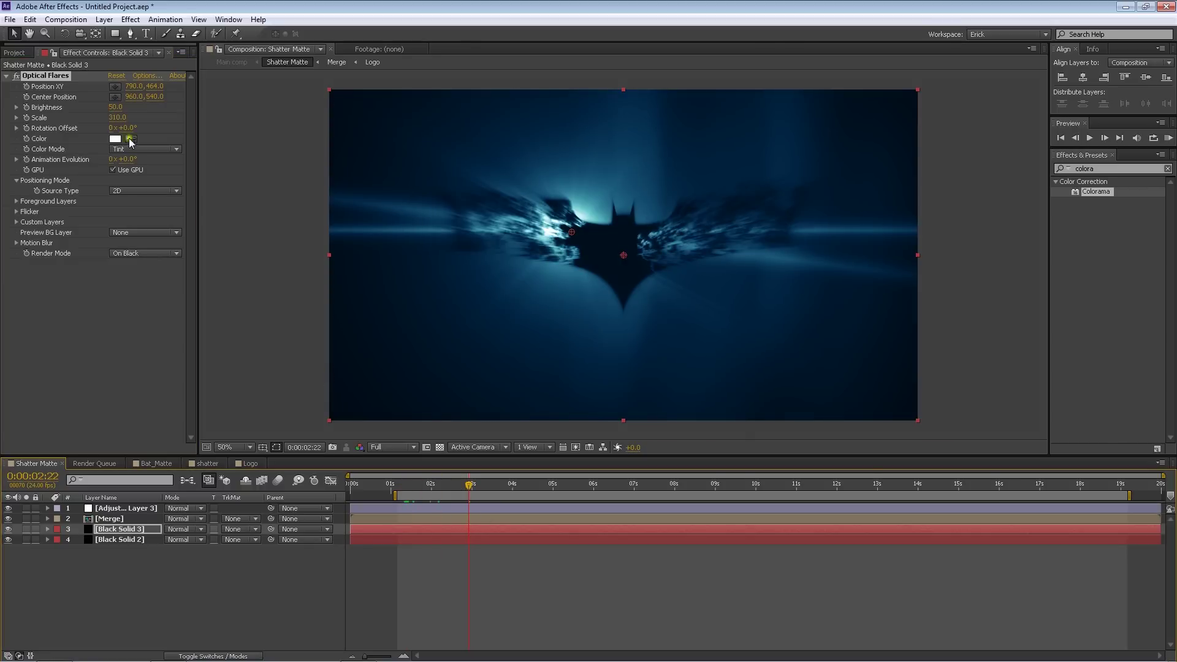
click(115, 138)
click(834, 334)
click(953, 332)
key(ctrl+d)
key(ctrl+d)
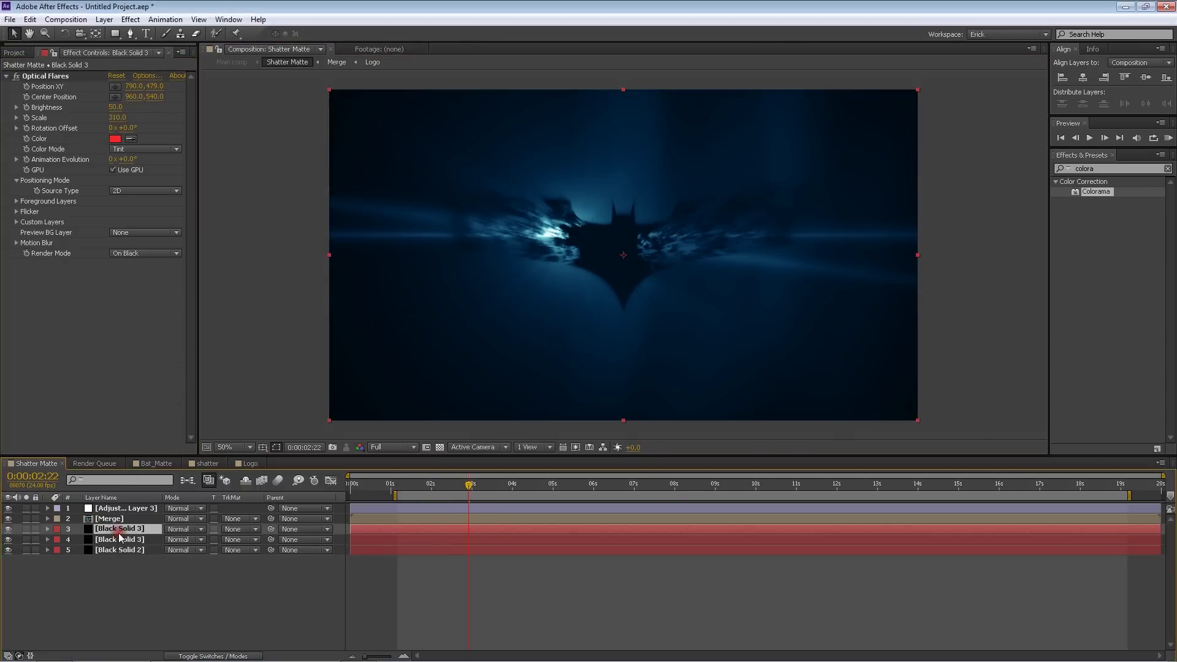
drag(571, 236, 645, 266)
Render the flare on transparent and make the other flare white near the bat's top
click(176, 253)
click(141, 263)
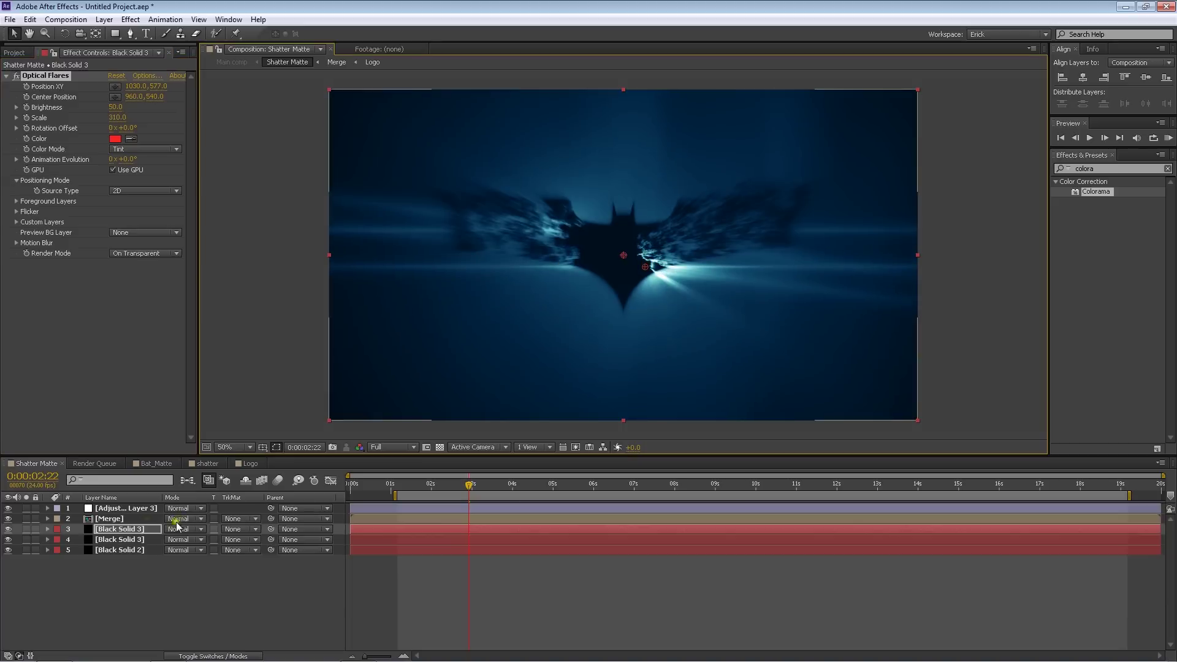
click(119, 540)
drag(571, 236, 588, 228)
click(116, 139)
drag(705, 343, 651, 331)
key(Return)
Duplicate the flare again and nudge the red flare onto the bat's head
key(ctrl+d)
click(120, 529)
drag(644, 267, 621, 228)
drag(111, 108, 101, 108)
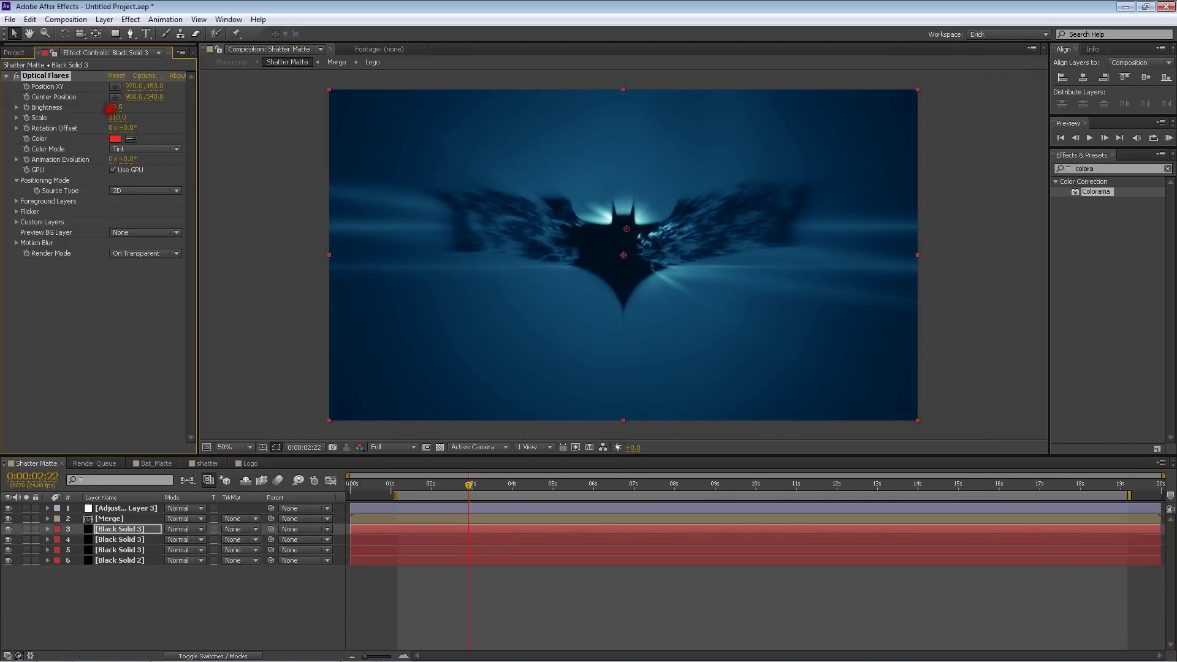
click(119, 550)
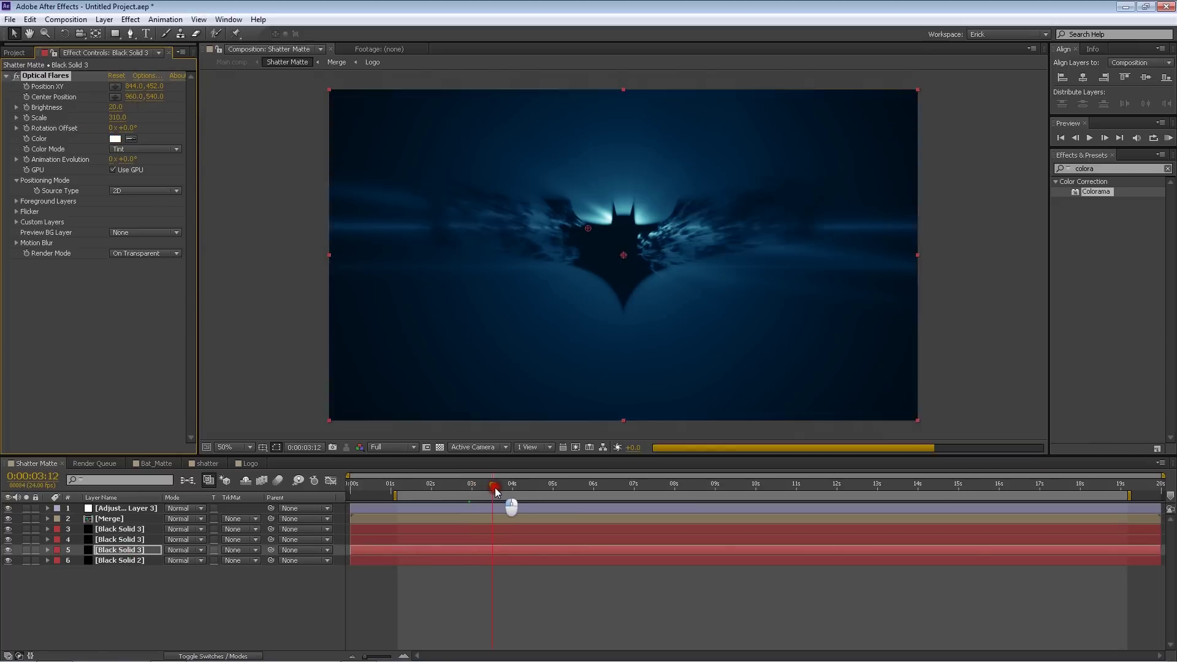
Preview the shatter animation with the flares
key(KP_0)
click(104, 19)
click(343, 73)
Add a Null Object and parent Camera 1 to Null 2
click(105, 19)
click(343, 86)
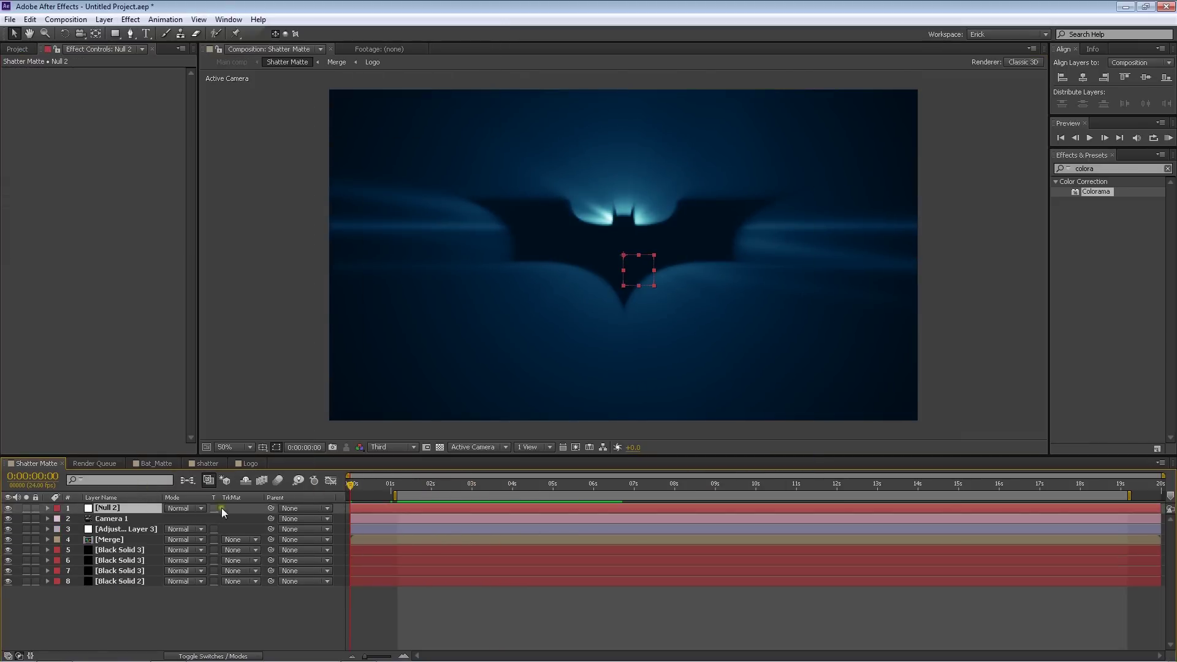
click(213, 655)
click(234, 540)
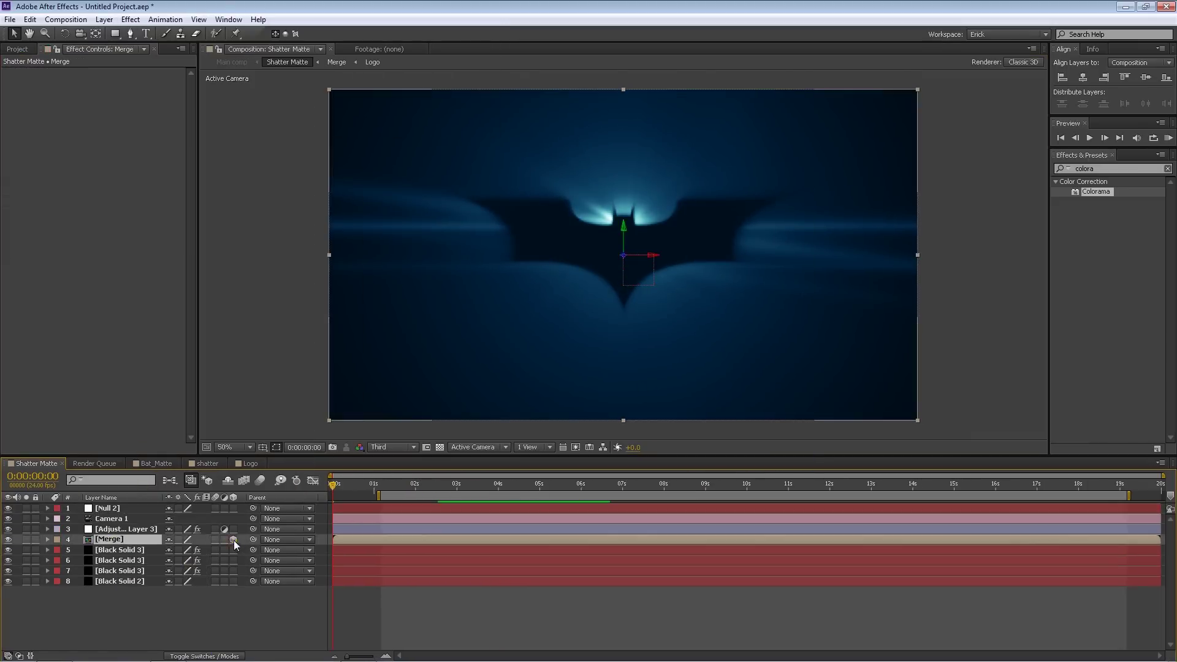
drag(128, 521, 128, 506)
drag(252, 508, 192, 520)
click(128, 519)
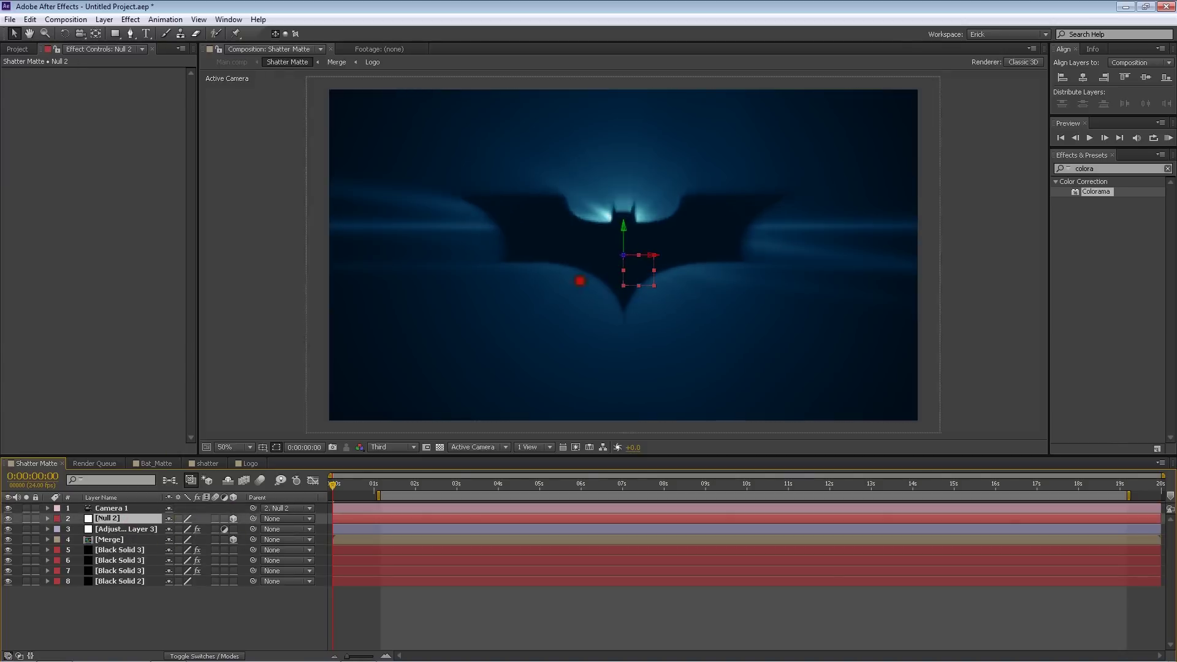
Make the logo and solid layers 3D, delete Null 2, and keyframe Camera 1 Position
drag(233, 581, 234, 531)
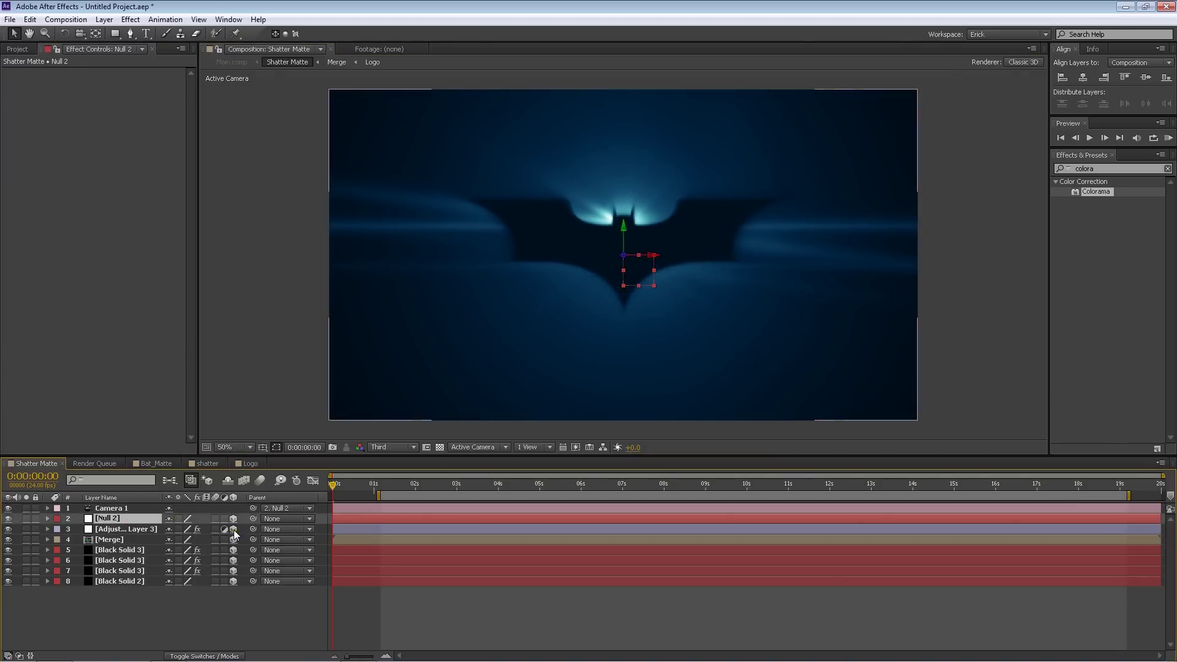
click(113, 508)
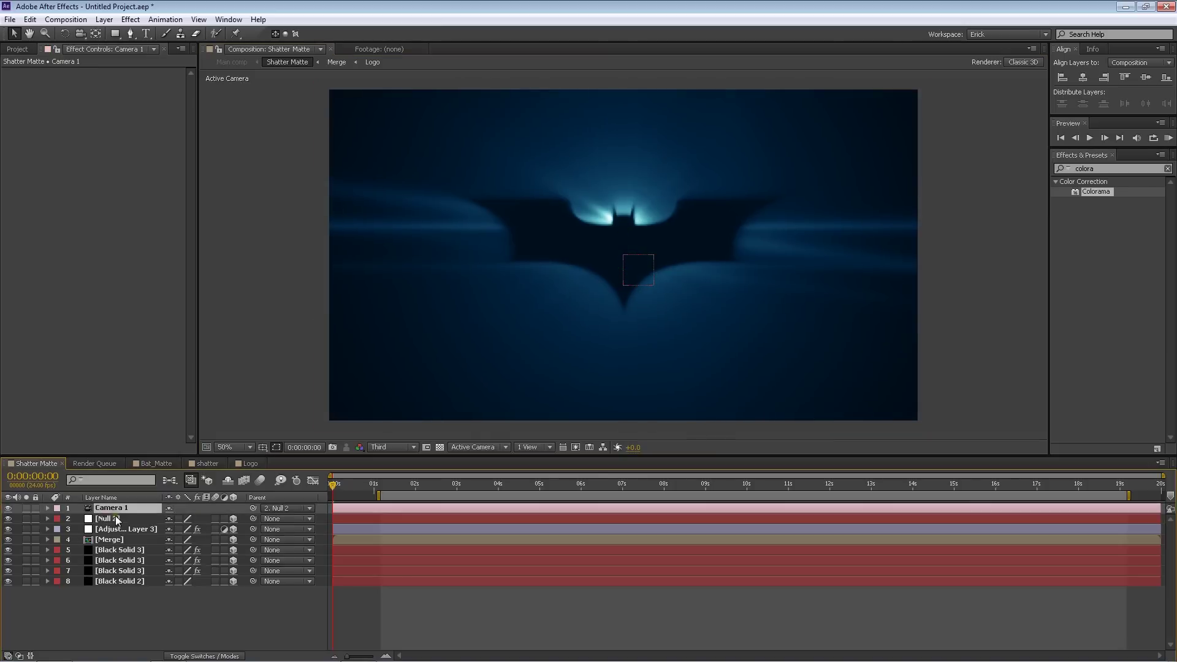
click(110, 518)
key(Delete)
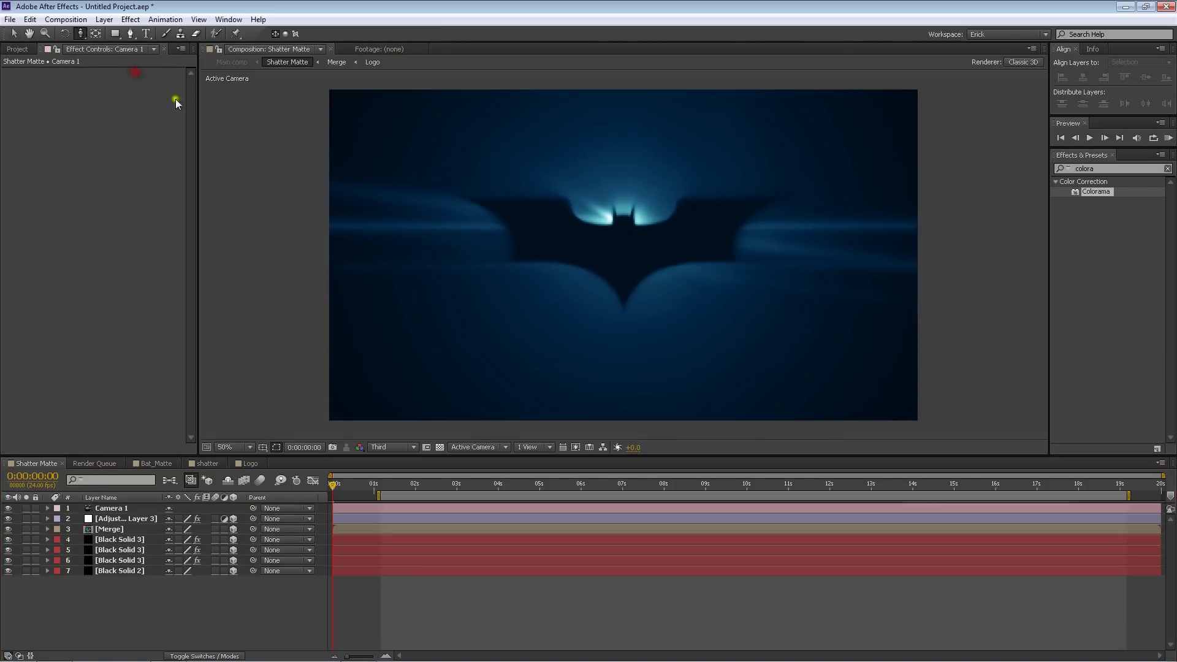
drag(620, 321, 591, 350)
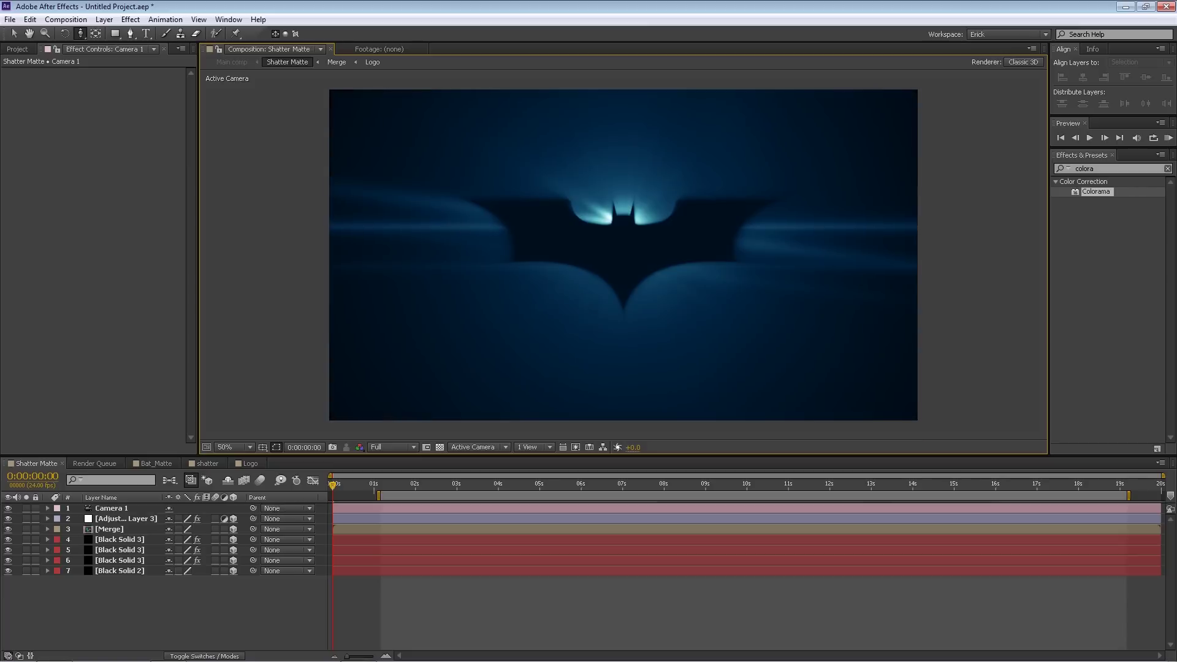
key(alt+shift+p)
drag(539, 483, 651, 485)
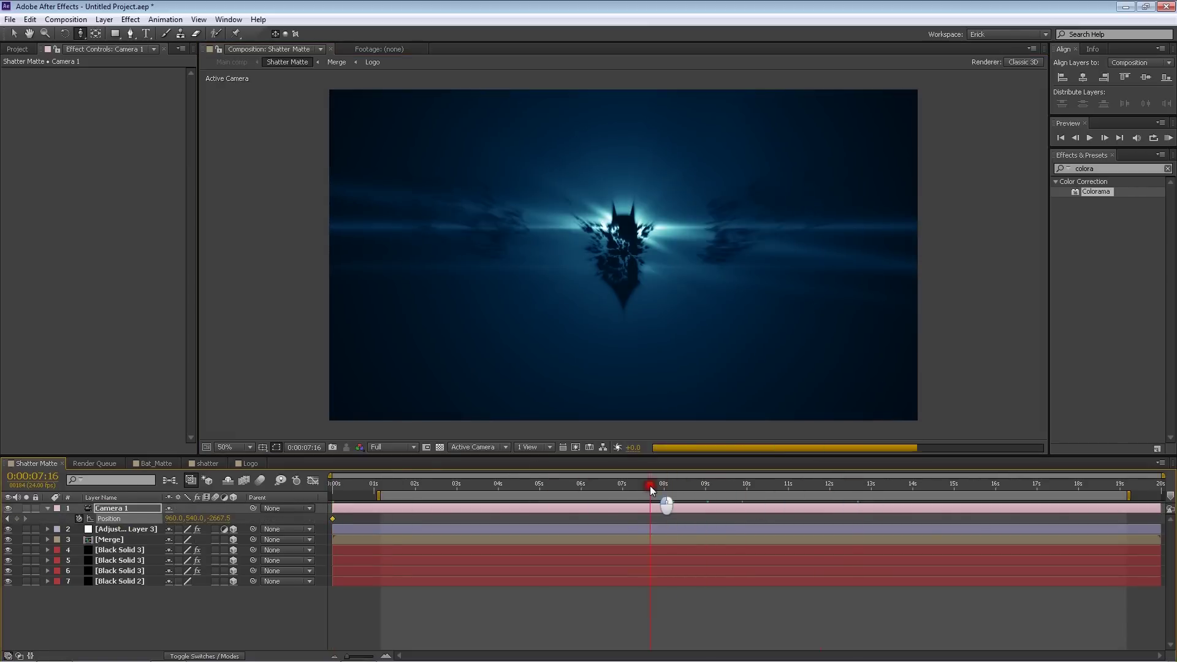
Dolly the camera in toward the bat, trim the work area to 5 seconds, and preview
drag(623, 231, 623, 271)
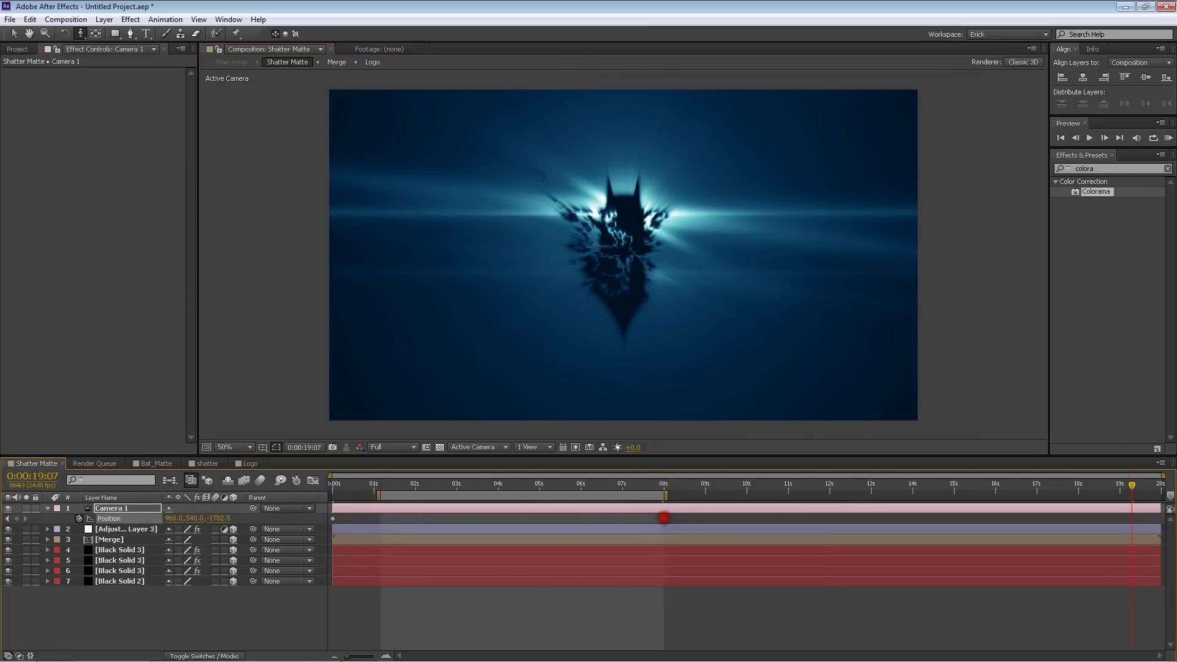
drag(663, 495, 540, 495)
key(KP_0)
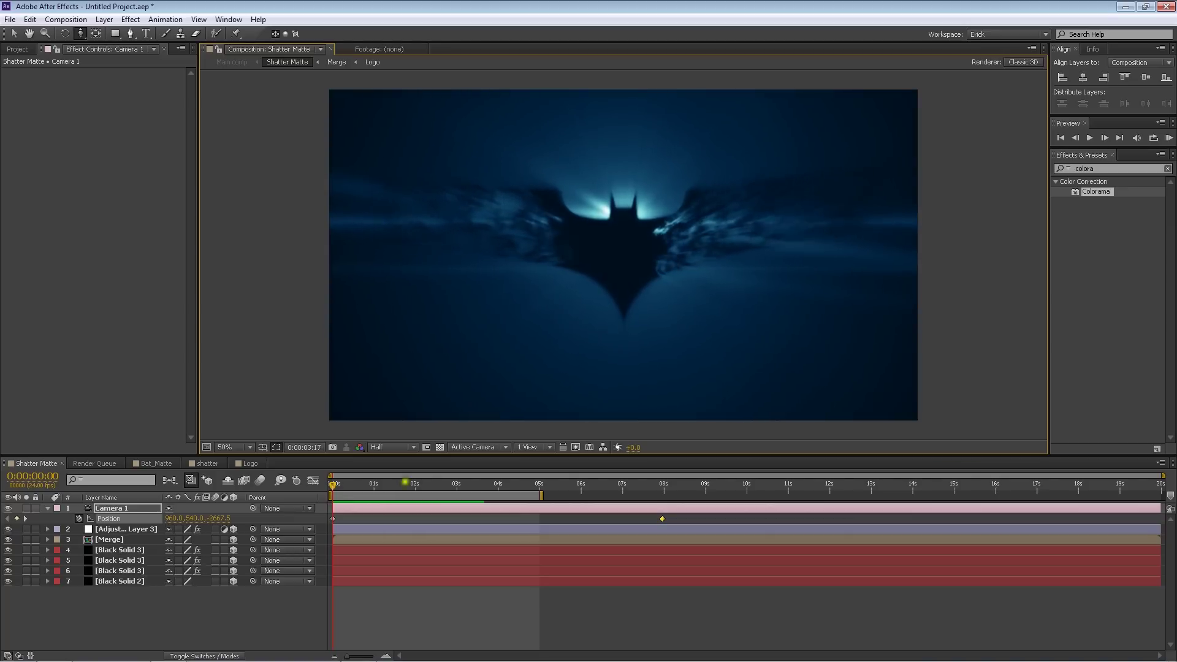
Duplicate the red flare solid and move the copy to the bat's top
click(119, 550)
key(ctrl+d)
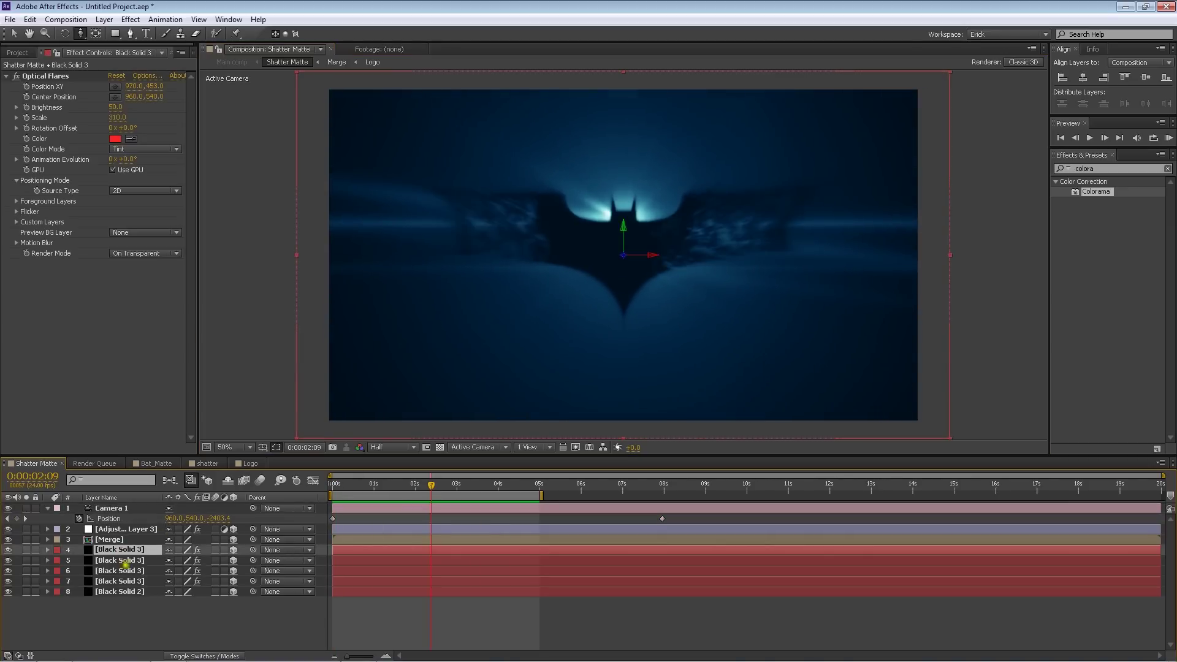
key(v)
click(114, 86)
click(623, 222)
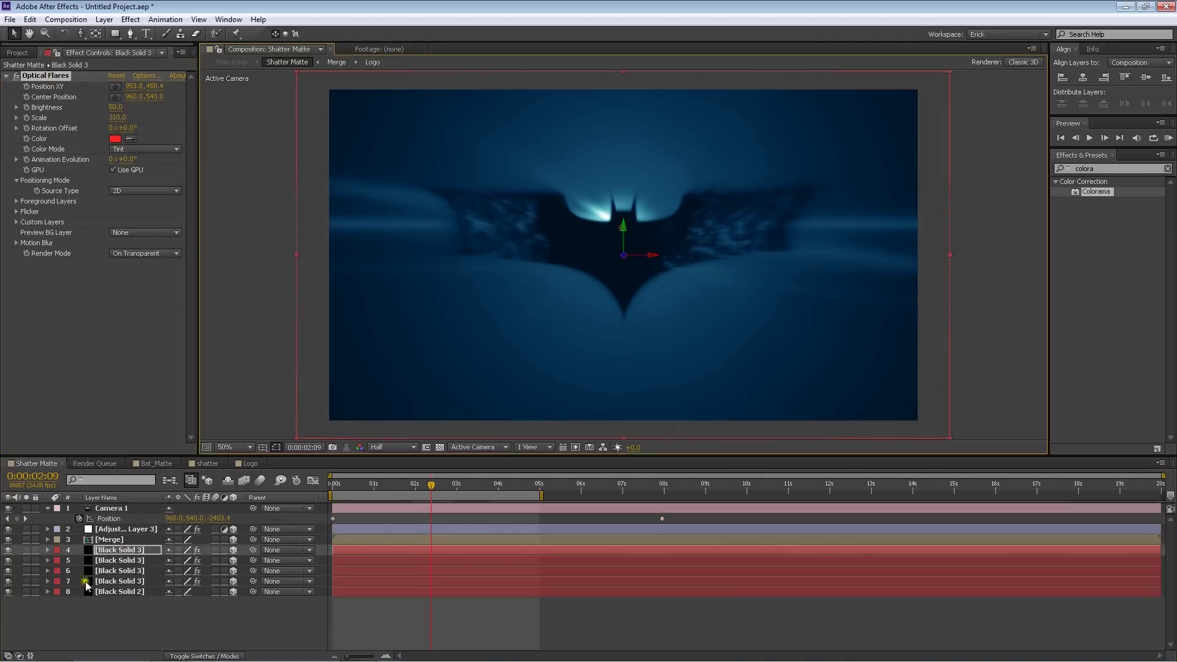
key(ctrl+Down)
Nest Shatter Matte in a new comp with a Curves adjustment layer, then reopen Shatter Matte
key(ctrl+0)
drag(43, 230, 39, 448)
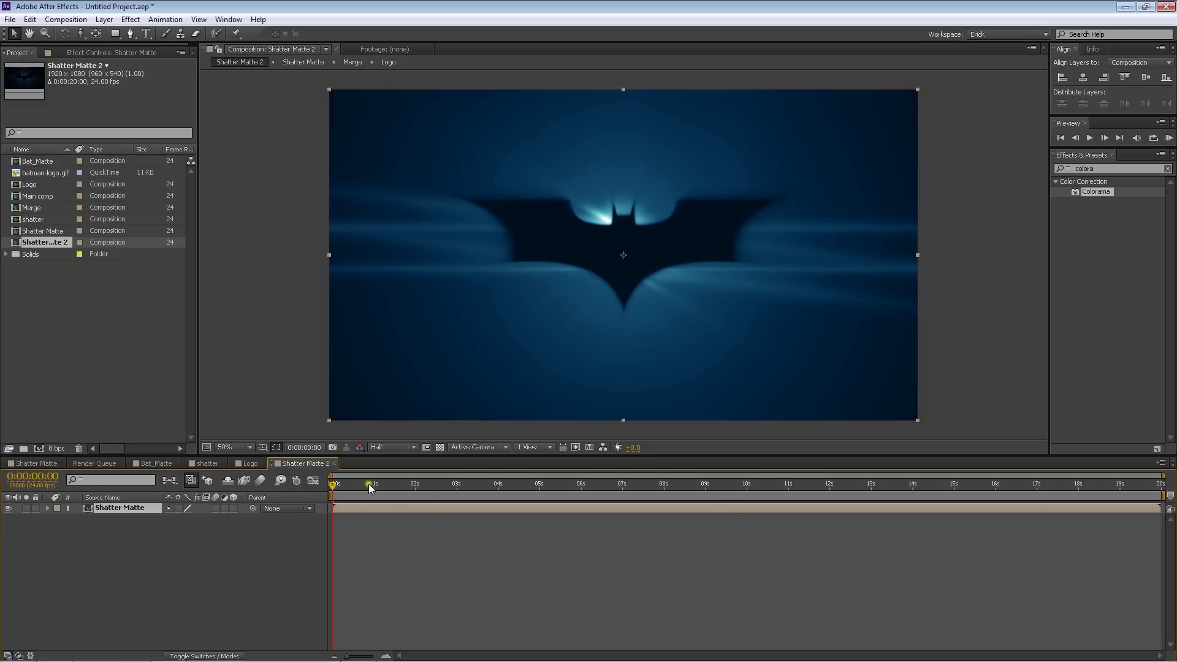
click(104, 19)
mouse_move(147, 33)
click(422, 114)
click(130, 19)
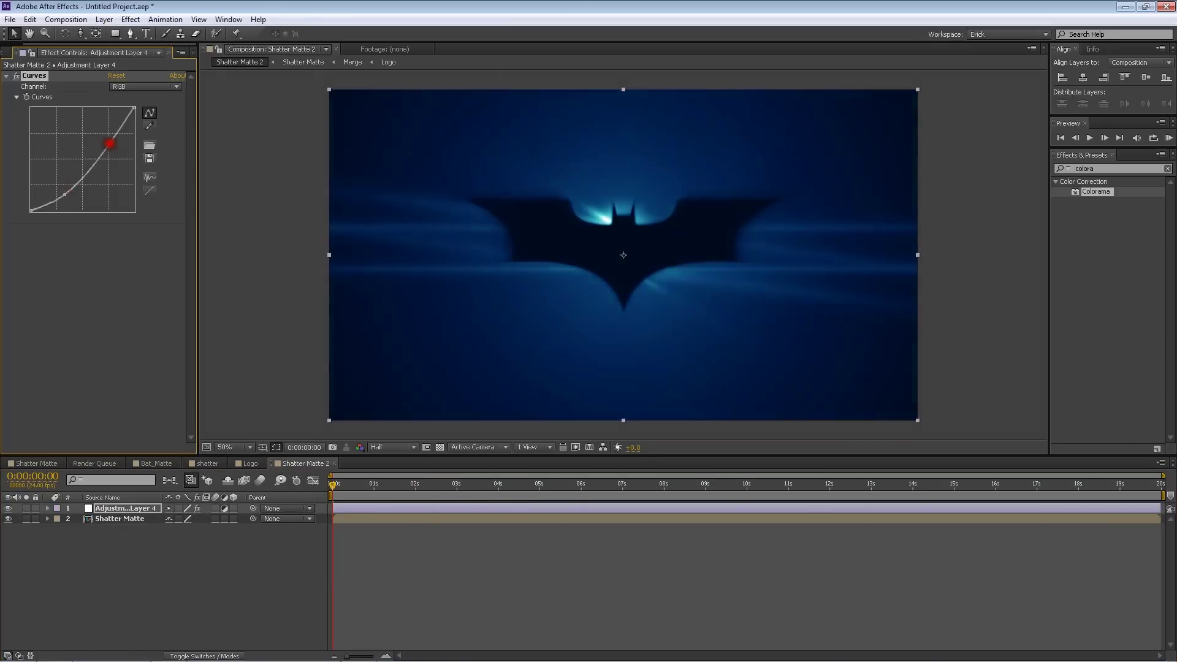
mouse_move(113, 163)
mouse_down()
mouse_move(71, 173)
mouse_move(92, 174)
mouse_up()
key(Delete)
double_click(120, 519)
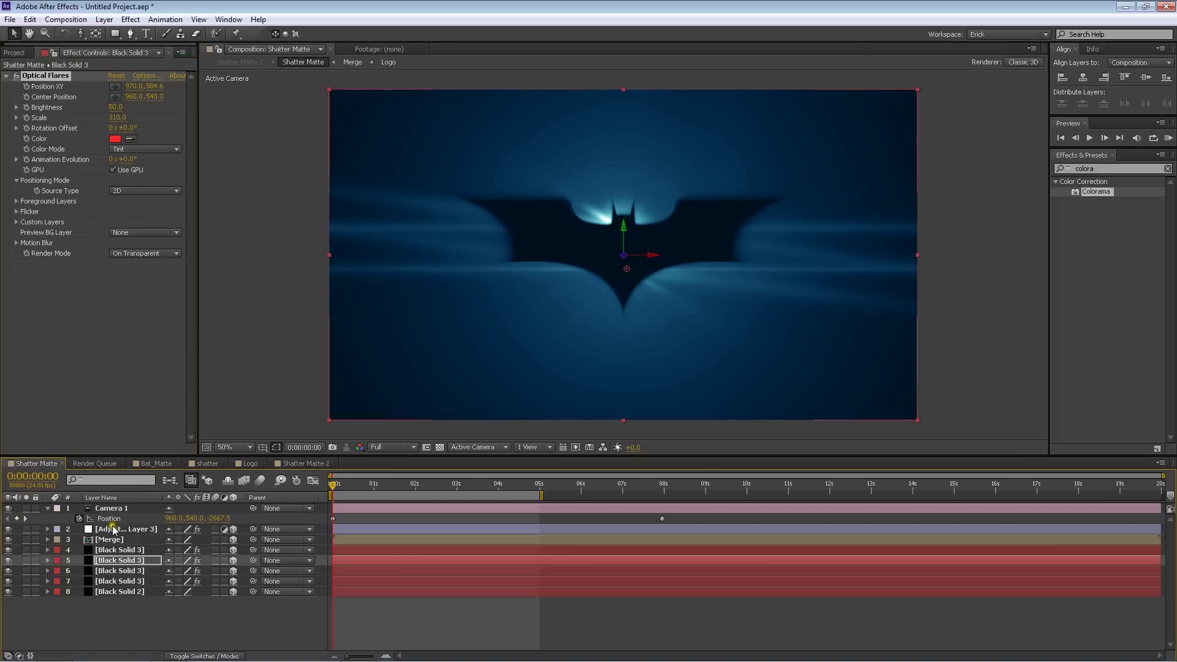
Raise the Shine Boost Light to 4
click(120, 580)
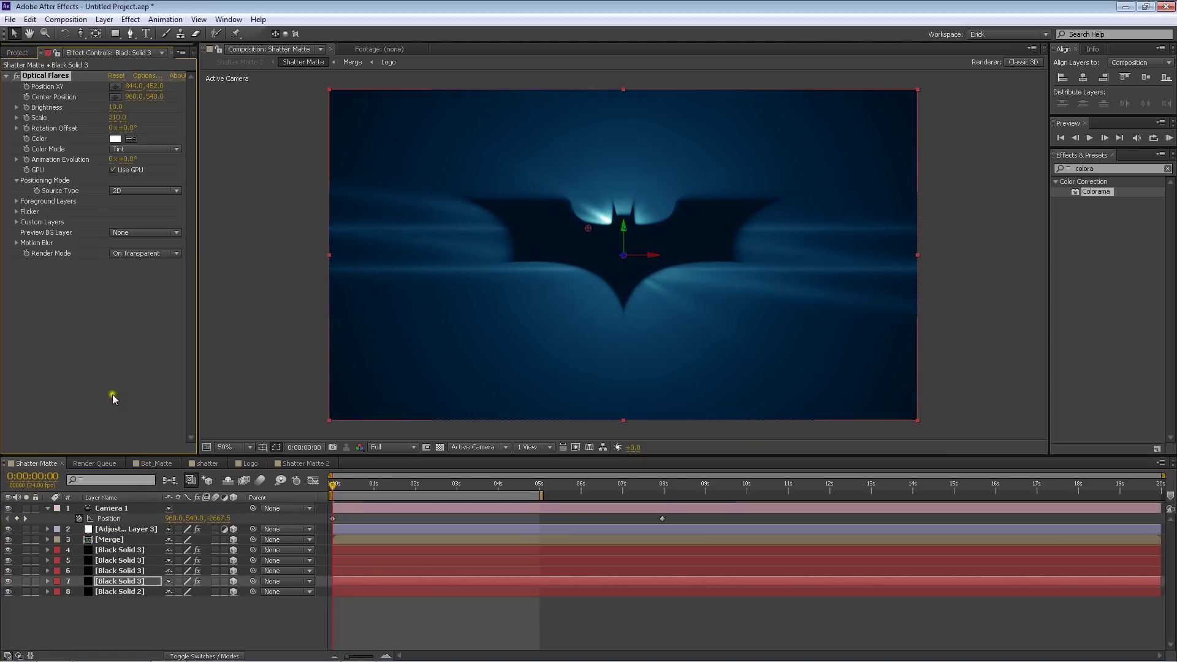
click(119, 529)
drag(113, 128, 140, 128)
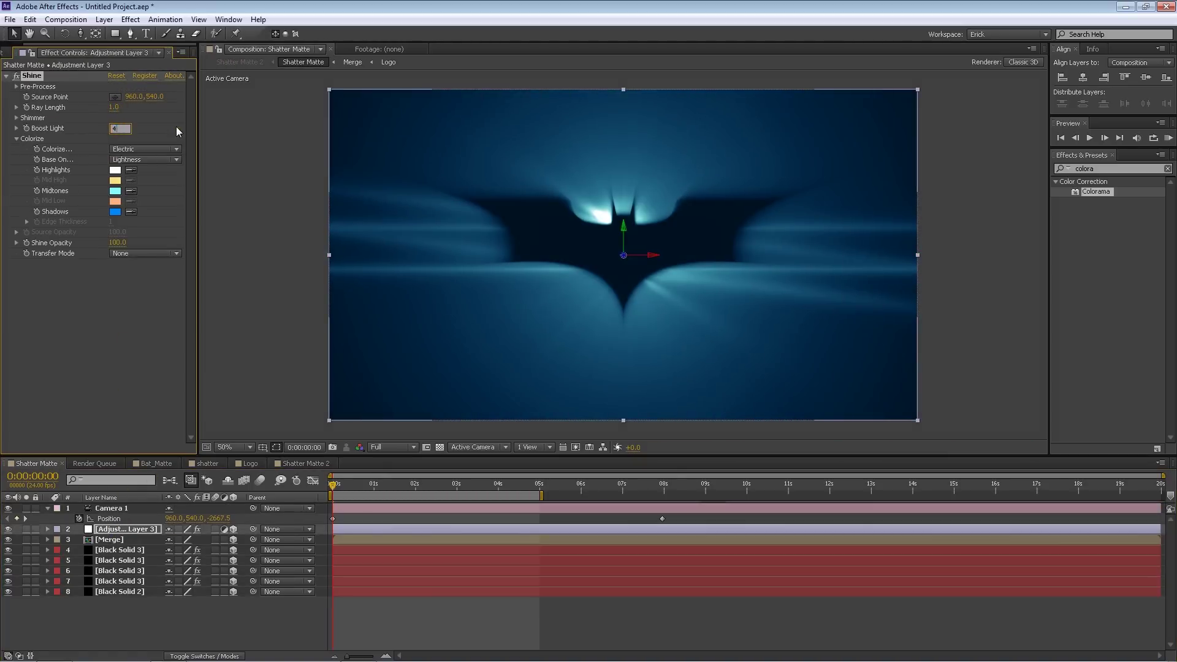
key(Return)
Adjust the Brightness of the Optical Flares solids
click(119, 581)
click(119, 570)
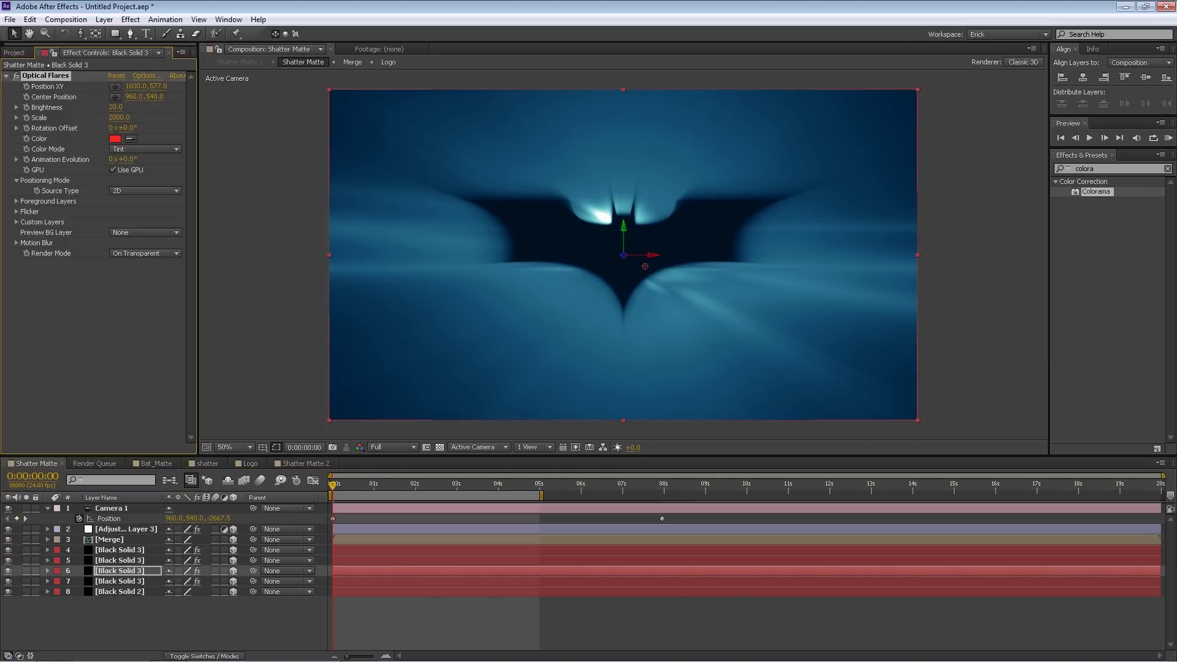
key(ctrl+Up)
key(ctrl+Up)
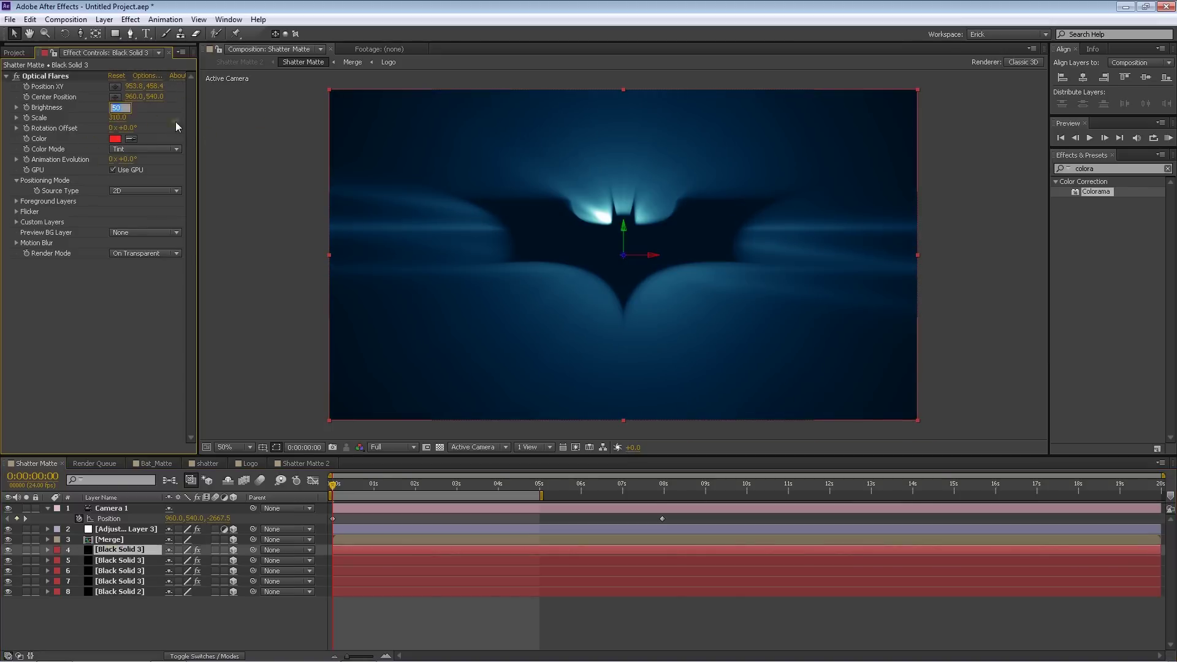
click(116, 107)
key(Return)
key(ctrl+Up)
key(ctrl+Up)
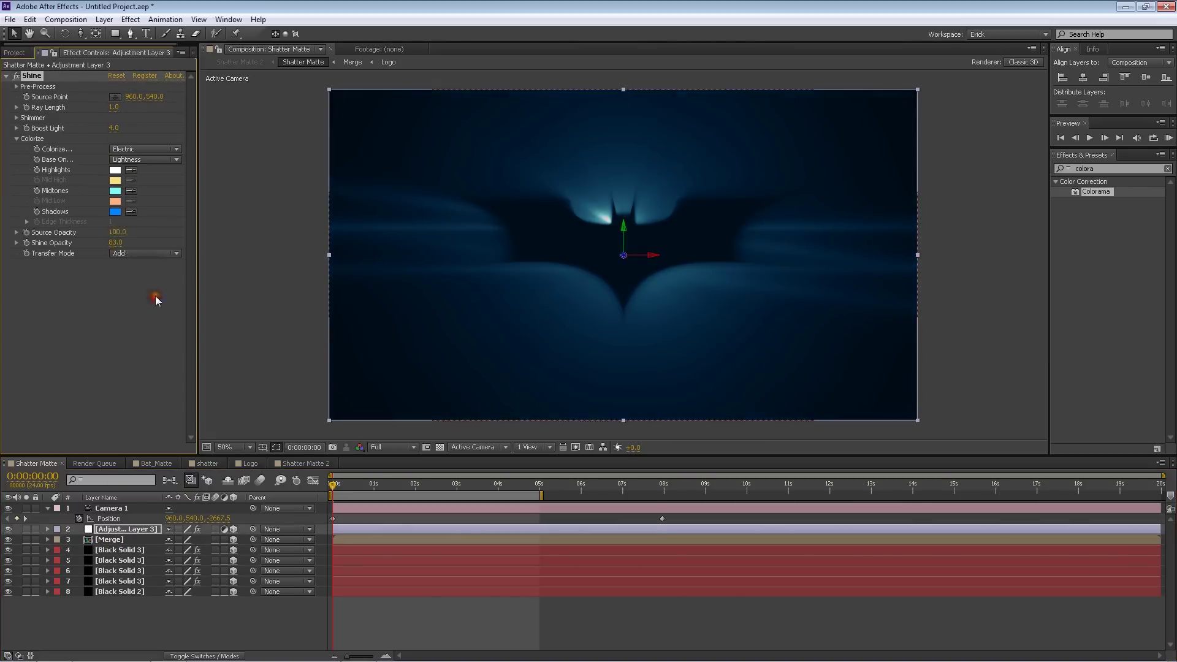
Set the Shine transfer mode to None and check the Merge precomp
click(147, 253)
click(125, 238)
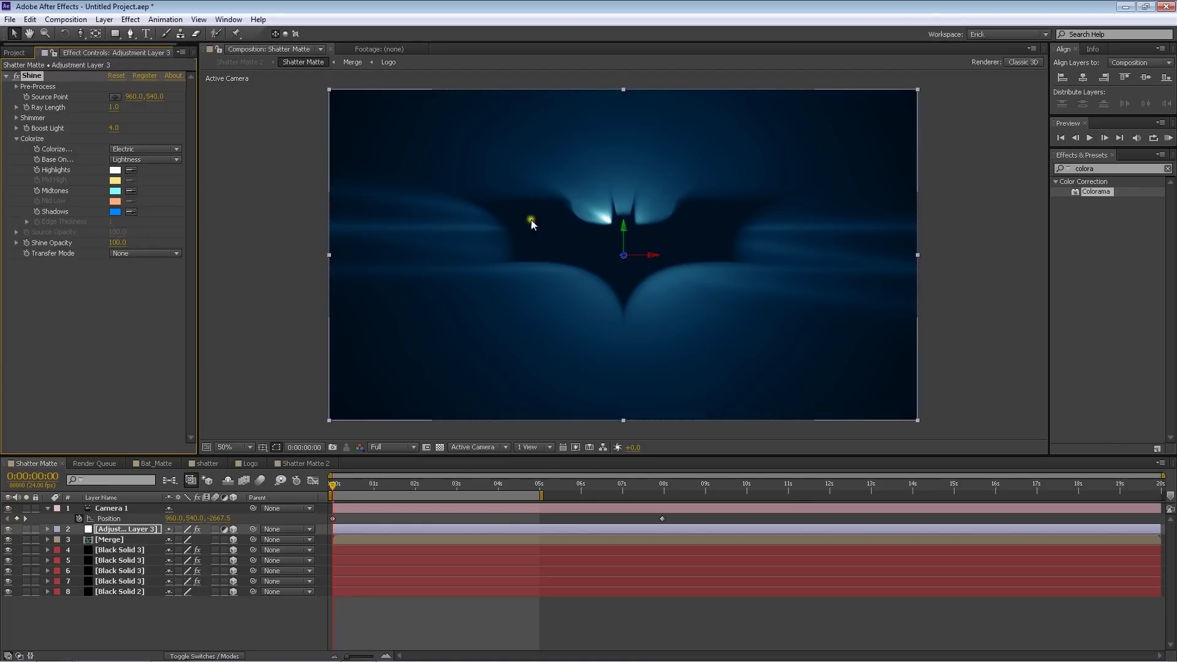
key(ctrl+shift+a)
double_click(122, 543)
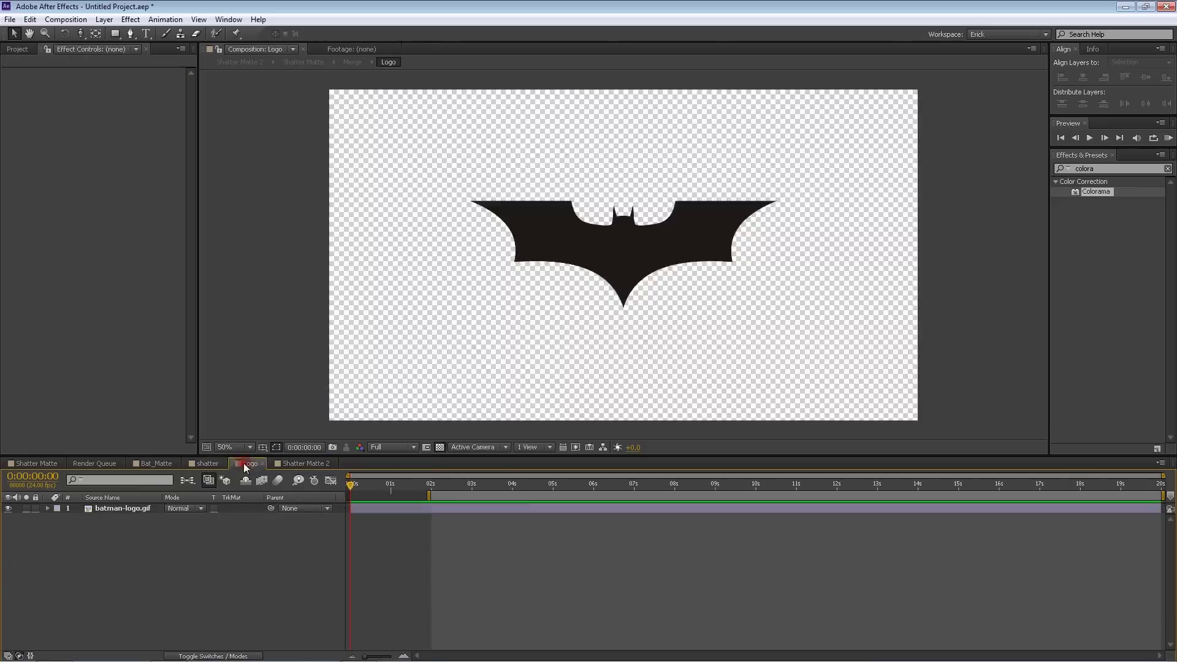
click(37, 464)
Toggle layer visibility, leaving Black Solid 2 hidden, and preview from the start
click(568, 484)
click(8, 529)
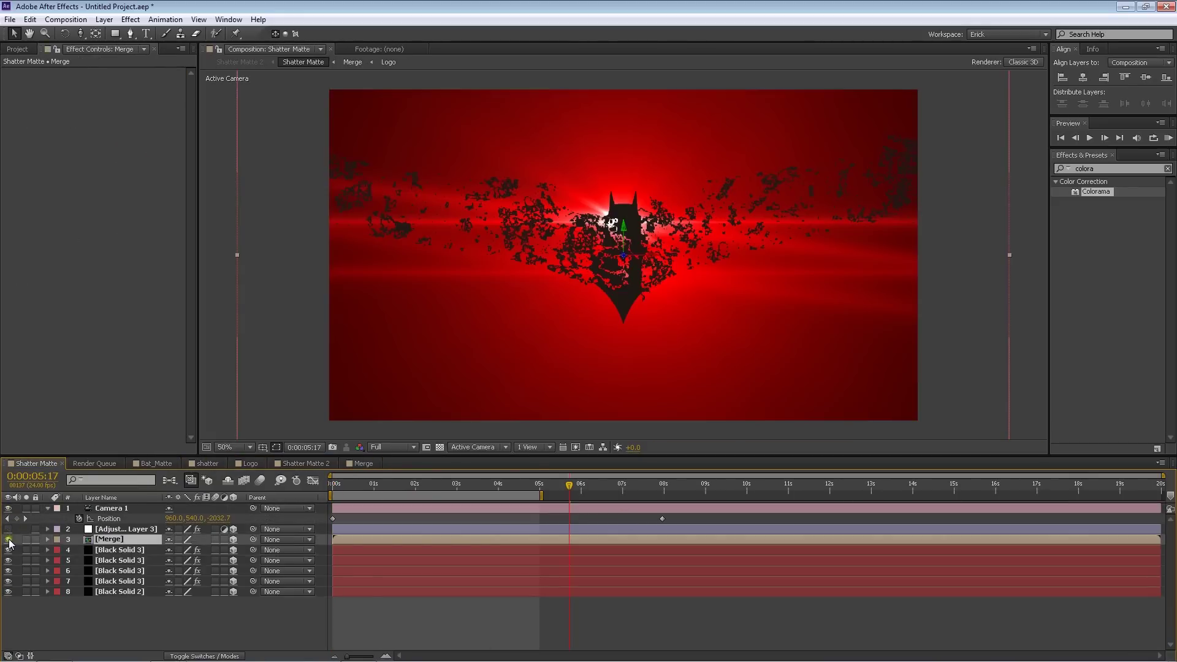
drag(8, 539, 8, 581)
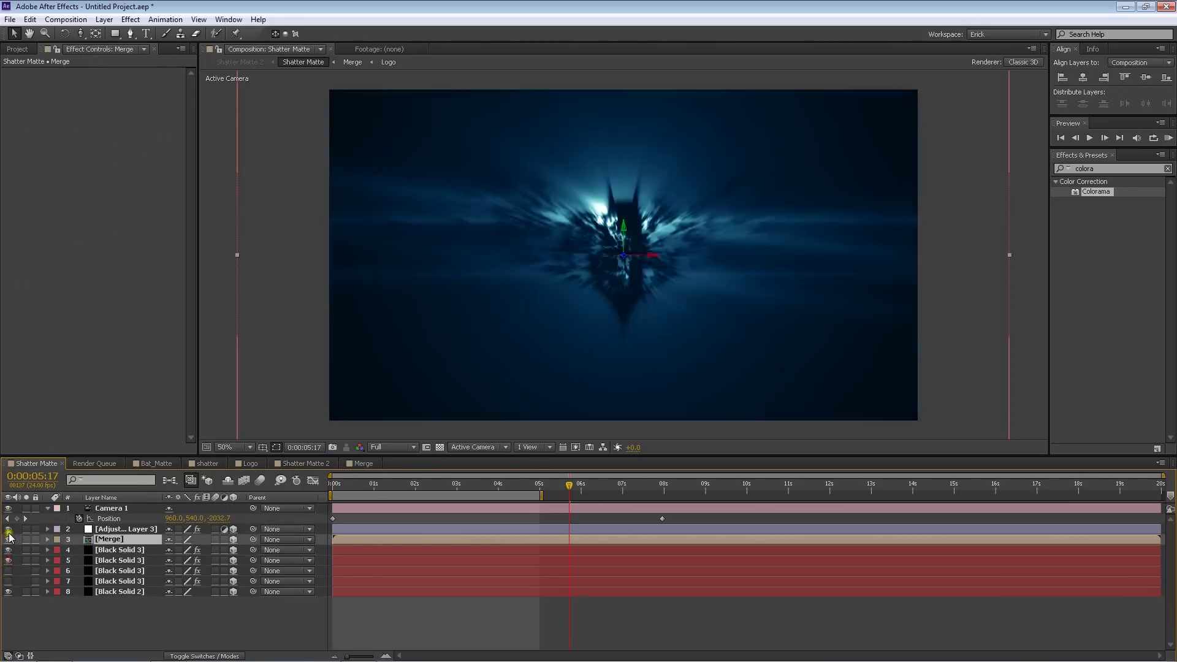
click(8, 591)
drag(8, 539, 8, 570)
key(KP_0)
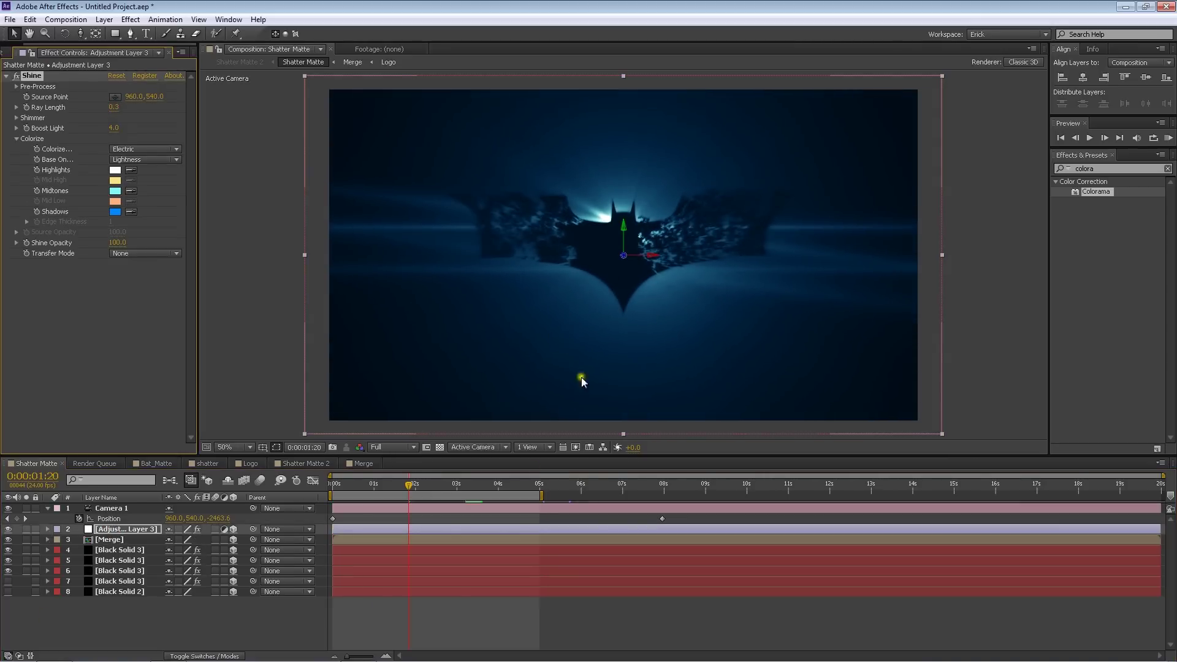
Lower Shine Boost Light, try another Colorize preset, and shift the shadows to light blue
drag(113, 128, 98, 128)
click(144, 149)
click(158, 292)
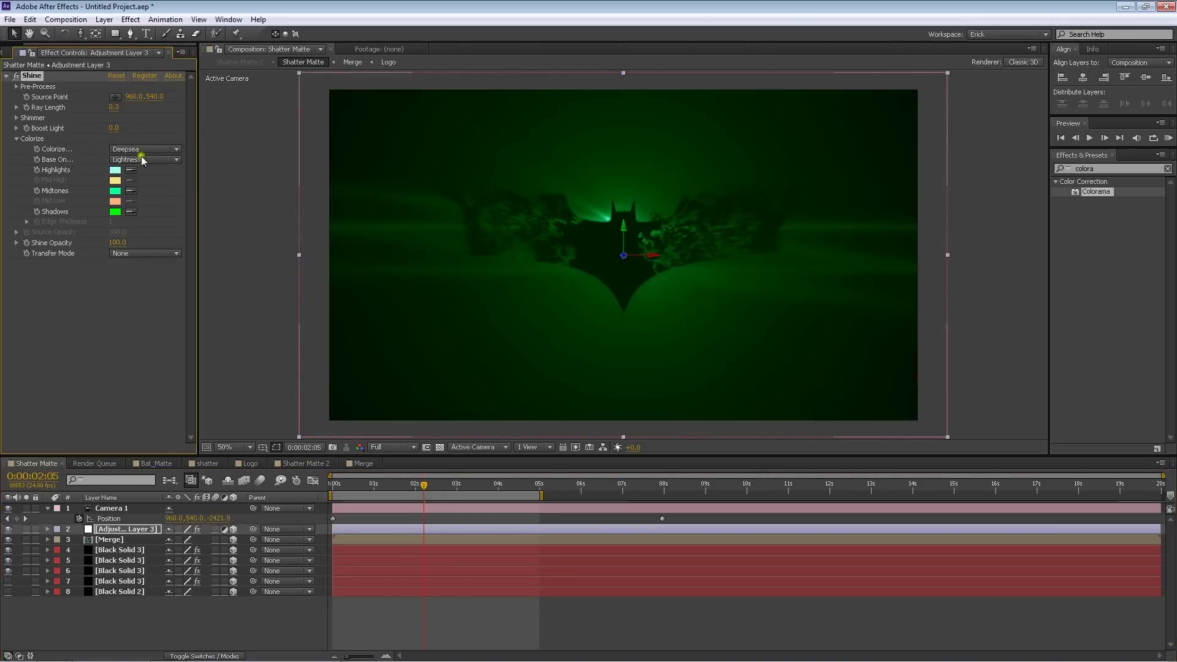
click(115, 212)
drag(853, 384, 864, 403)
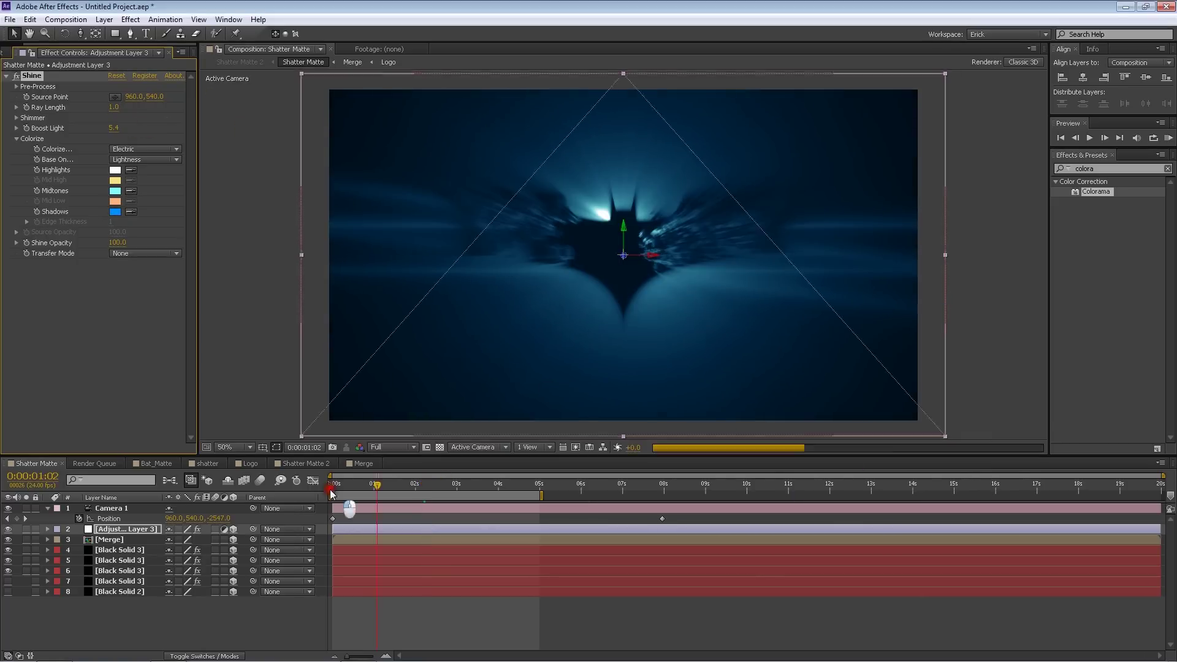
mouse_move(1121, 658)
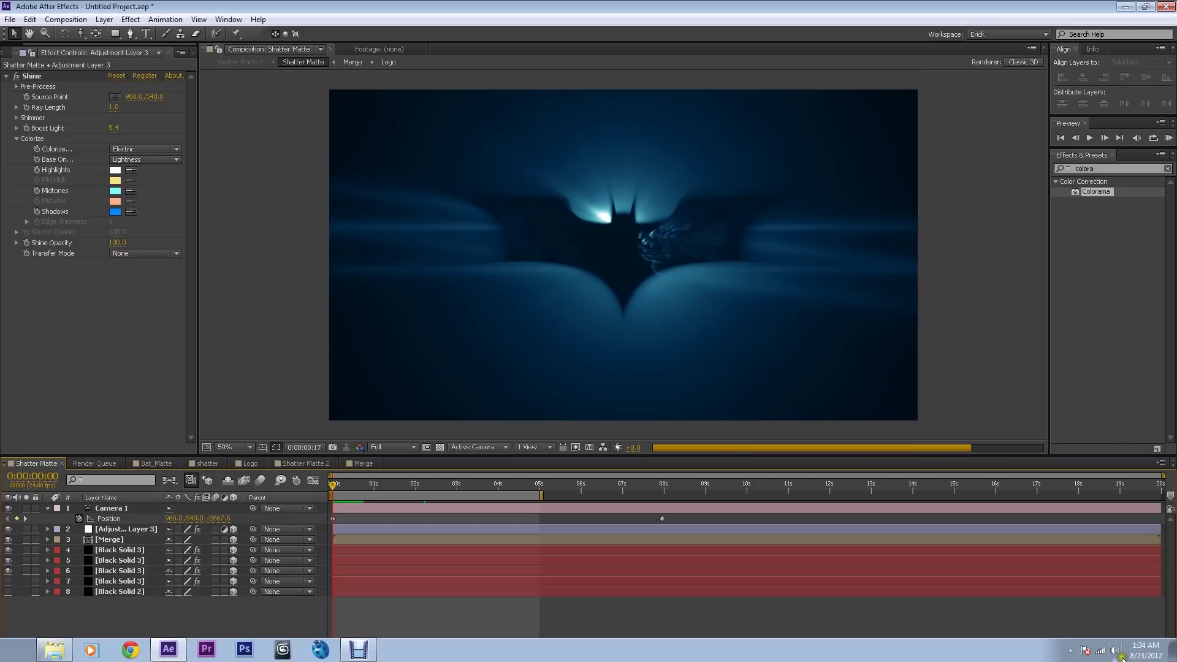